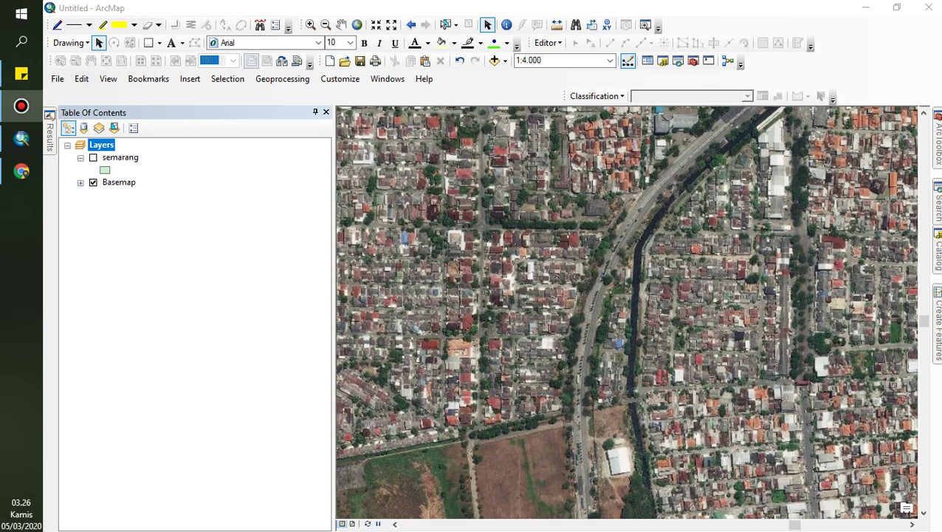
Step: Show the semarang boundary layer and hide the satellite Basemap
click(432, 13)
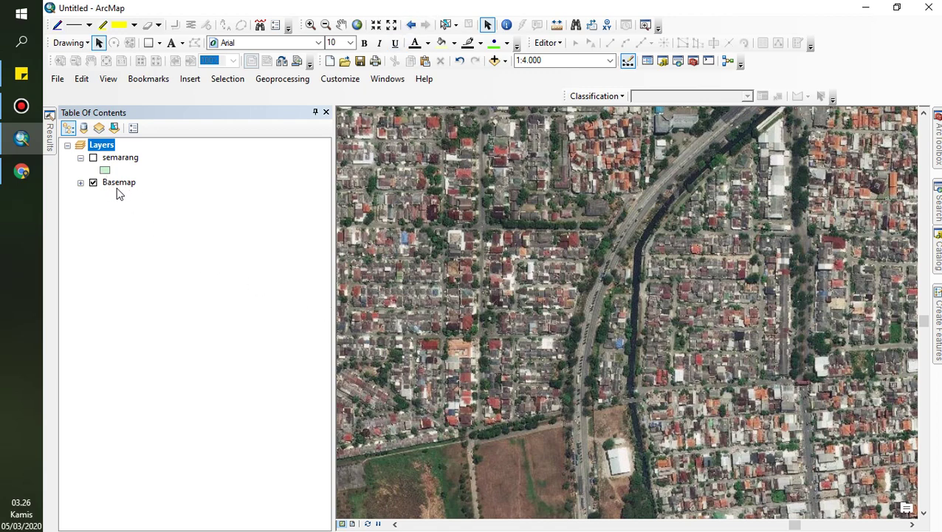
click(93, 158)
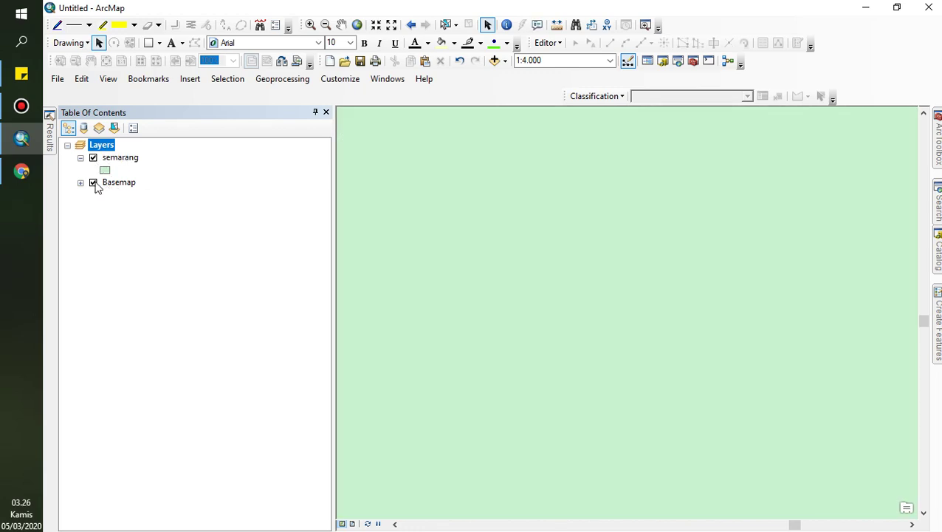
click(93, 183)
Step: Zoom out to 1:150.000 over Semarang and bring up the Catalog
scroll(559, 254, up, 5)
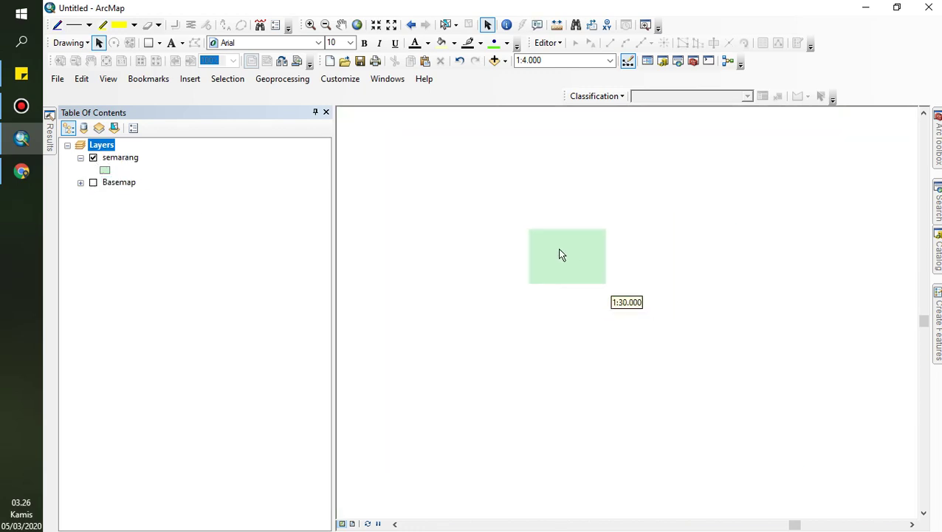
scroll(560, 255, up, 4)
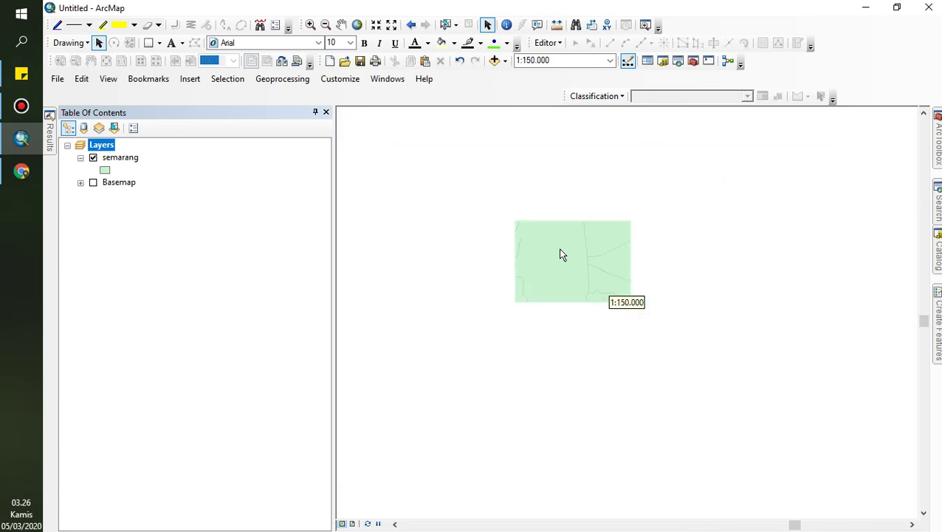
drag(564, 297, 549, 256)
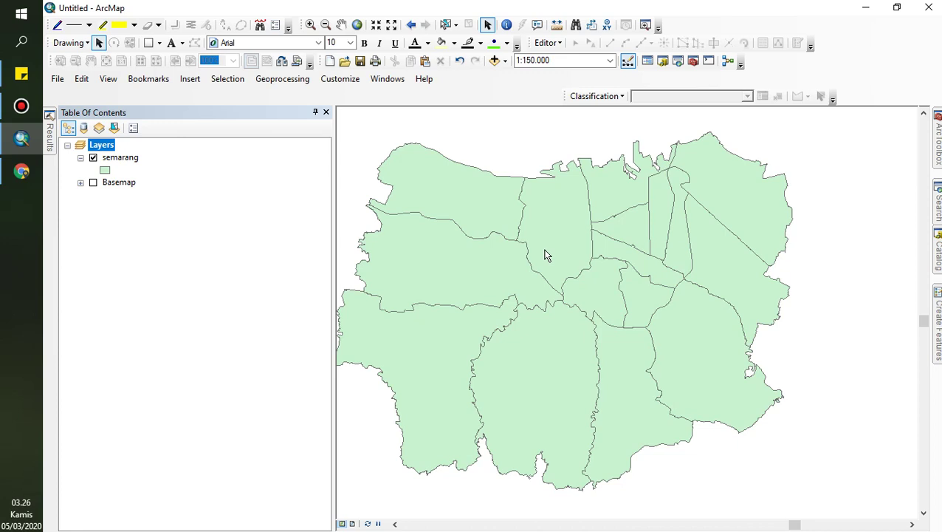
click(938, 253)
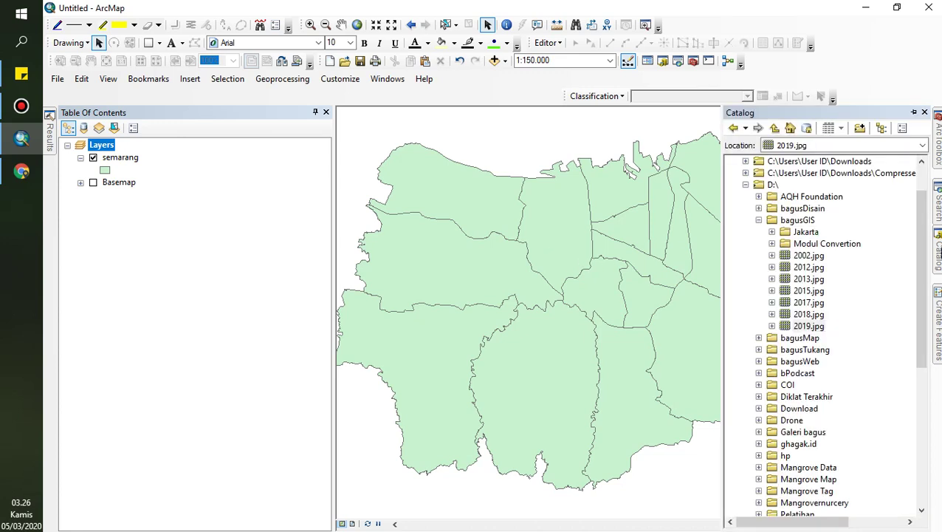
Step: Dock the Catalog panel and start a new shapefile in the bagusGIS folder
click(924, 113)
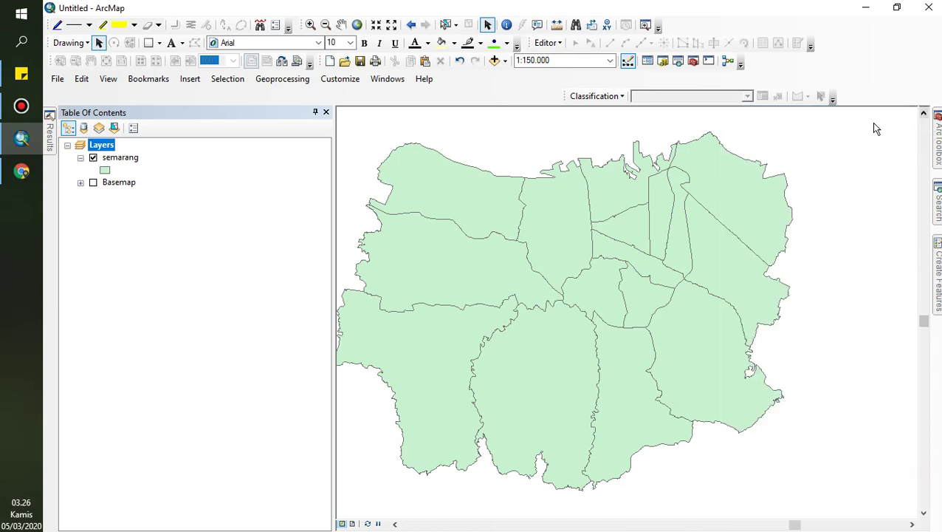
click(663, 65)
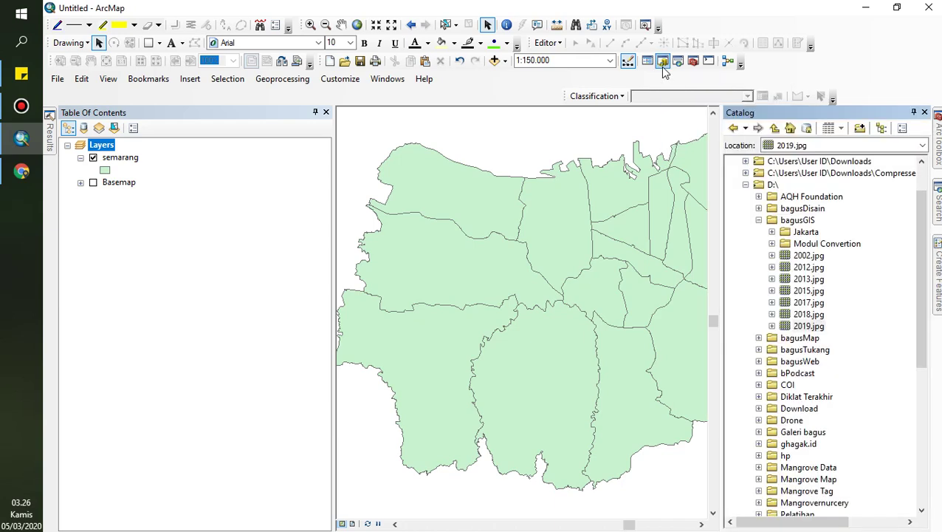
click(798, 220)
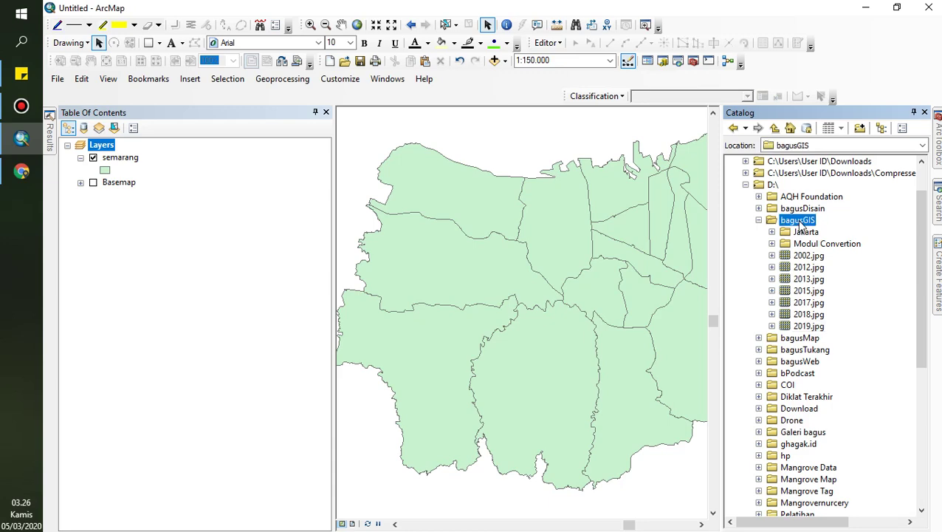
right_click(800, 223)
mouse_move(818, 311)
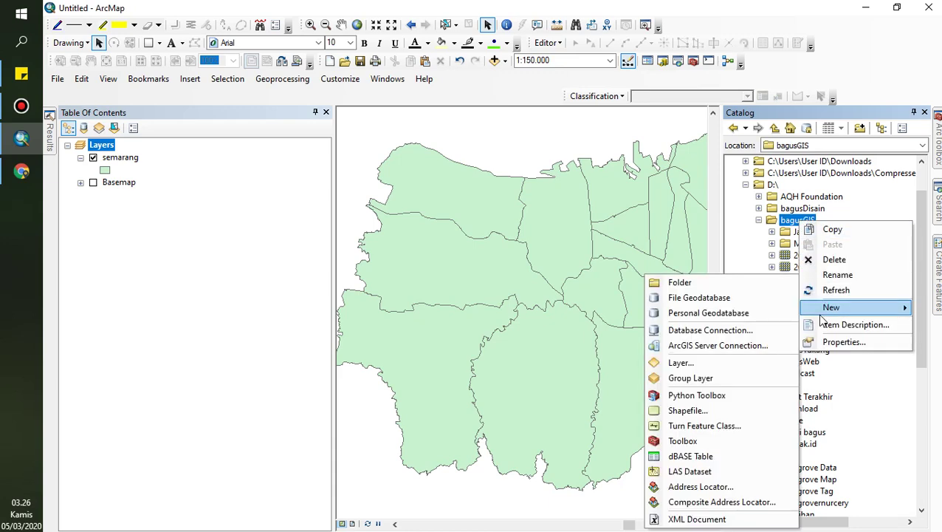
click(685, 411)
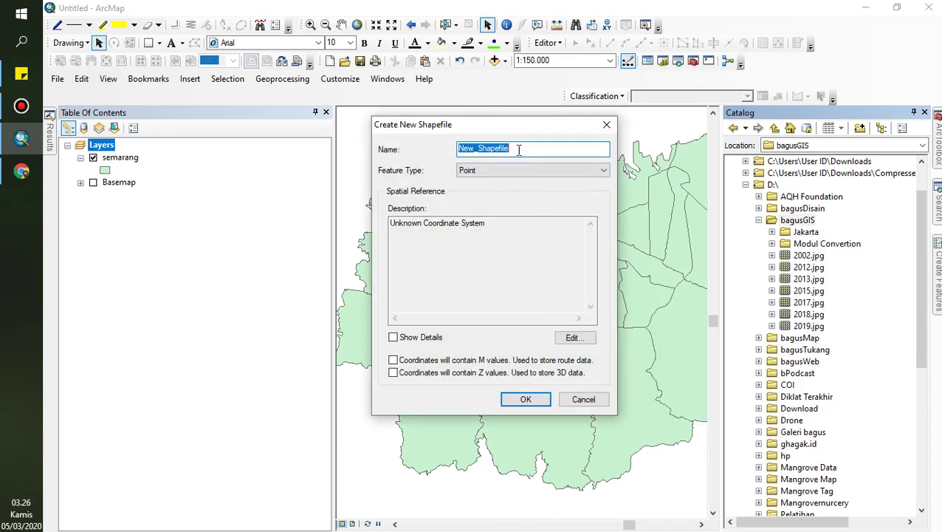
Step: Name the new shapefile 'house' and set its feature type to Polygon
text(house)
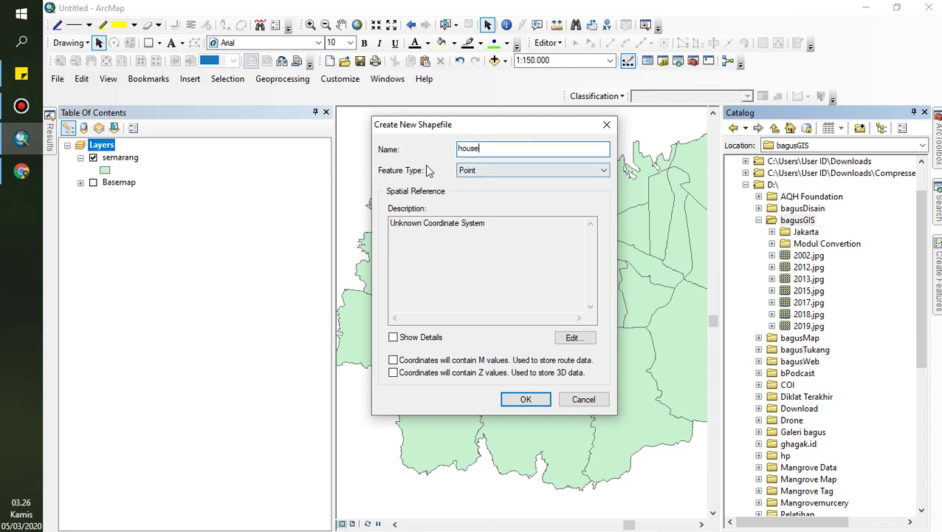
click(483, 172)
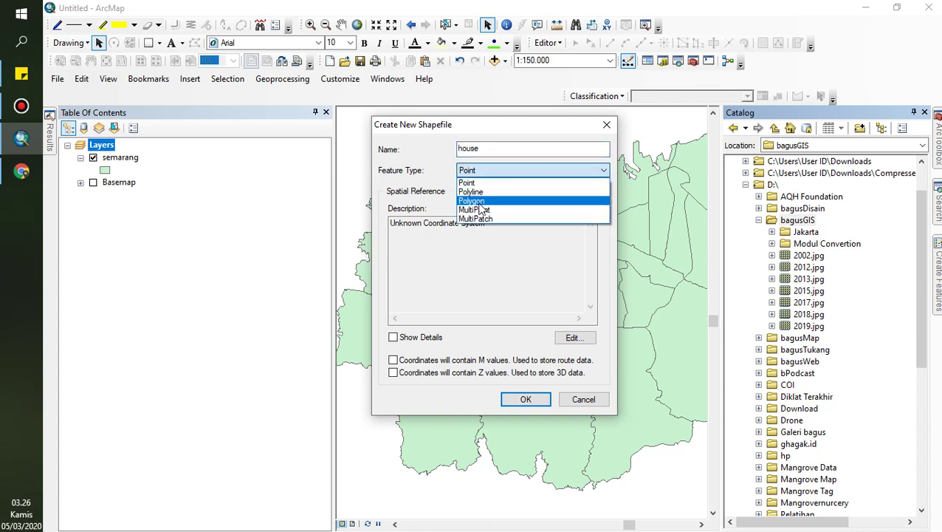
click(479, 200)
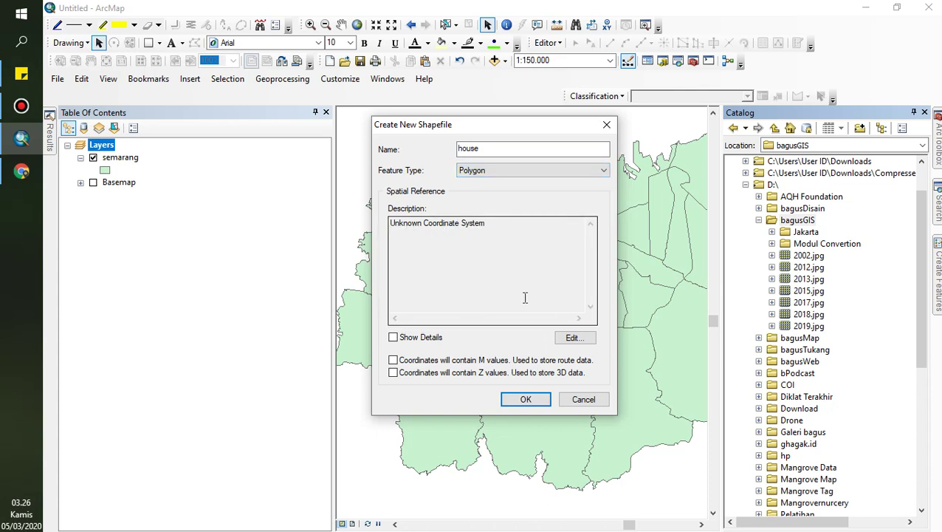
click(575, 339)
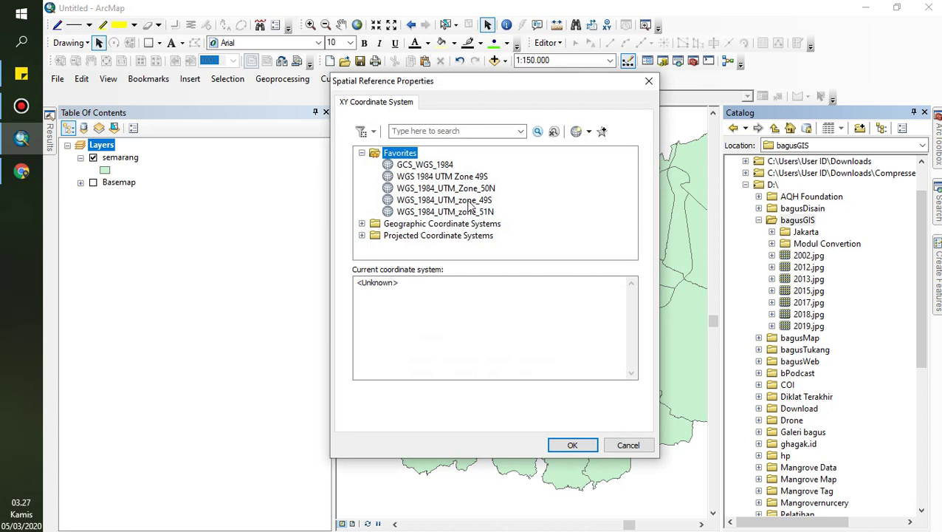
Step: Assign WGS_1984_UTM_zone_49S from Favorites and create the house polygon shapefile
click(429, 165)
click(429, 201)
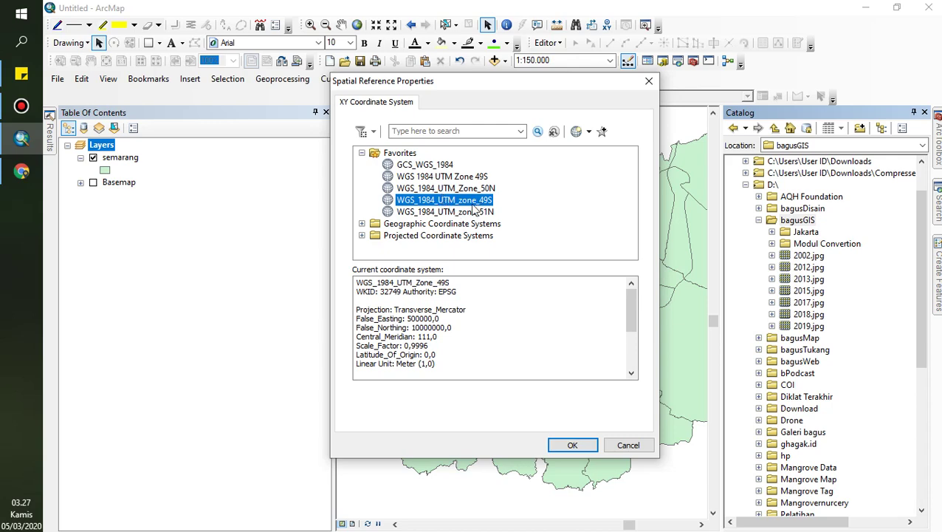
click(579, 446)
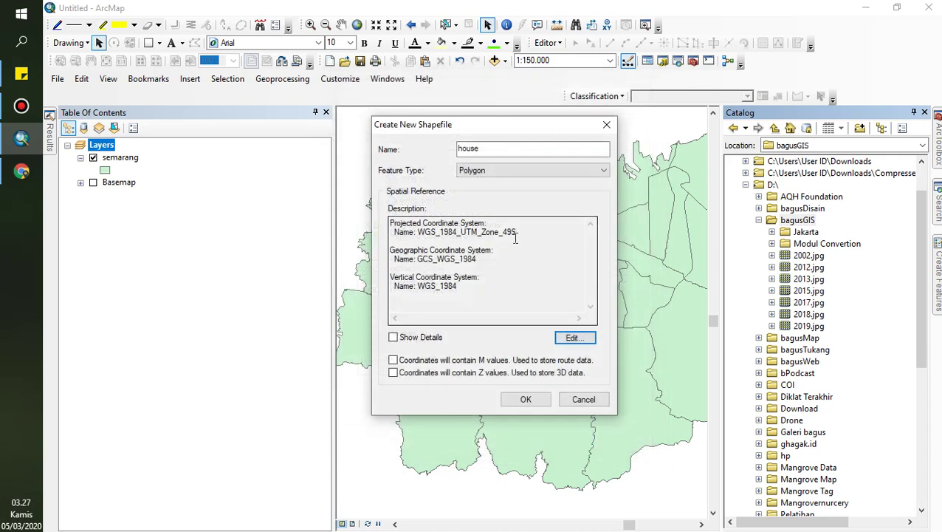
click(523, 399)
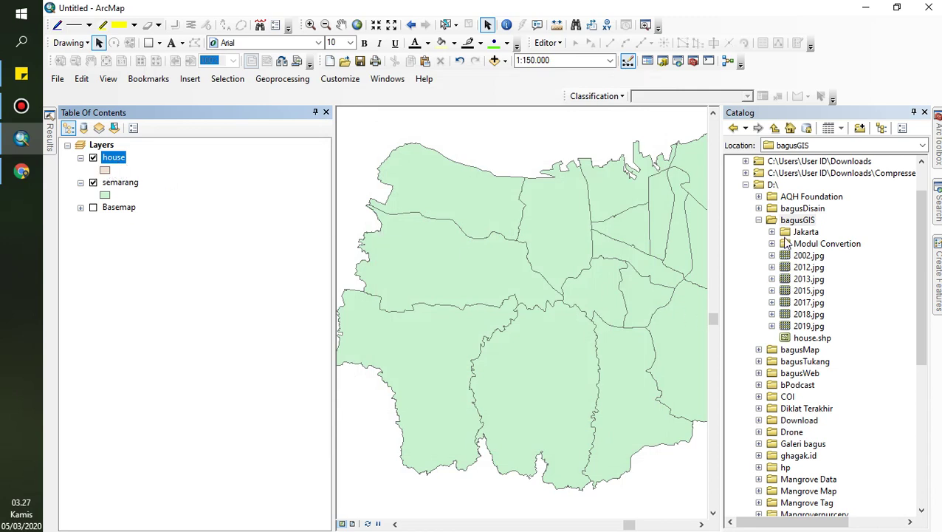
Step: Start a new Point shapefile in bagusGIS named Trees
click(799, 221)
right_click(800, 222)
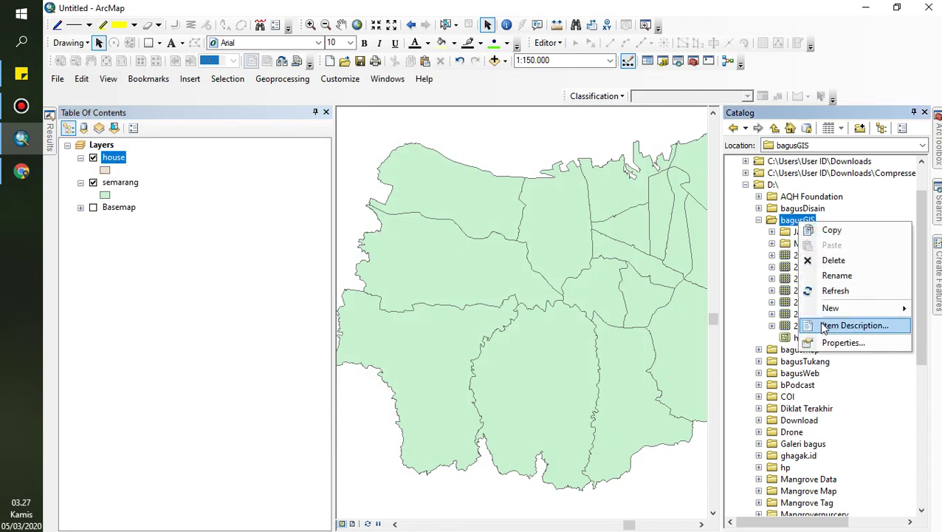
mouse_move(840, 308)
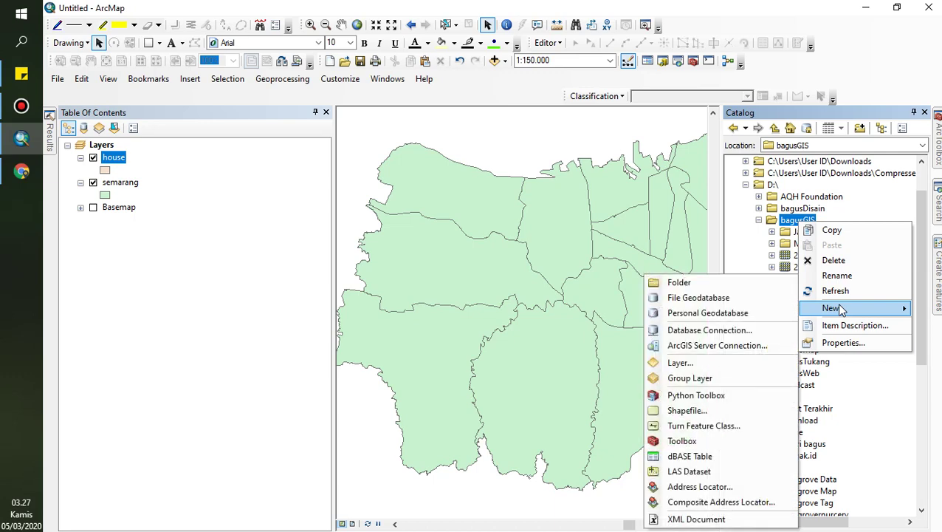
click(700, 410)
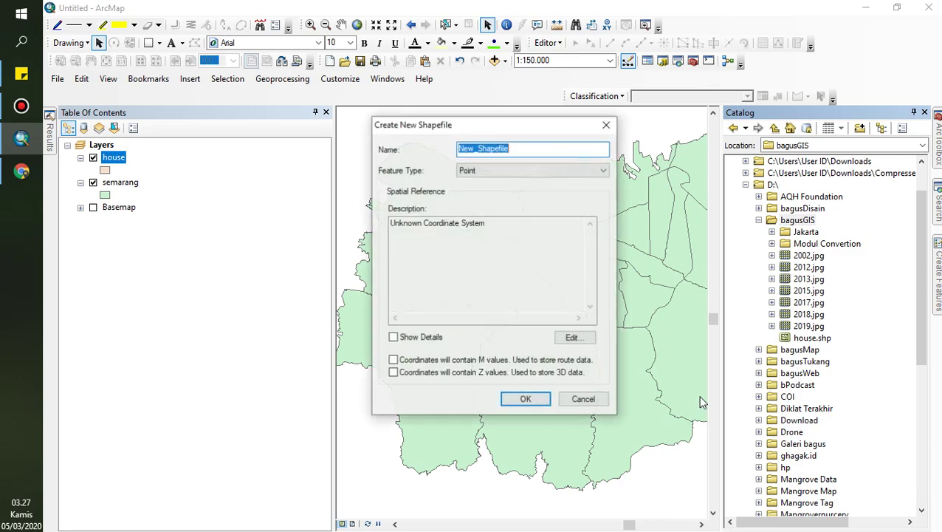
click(490, 175)
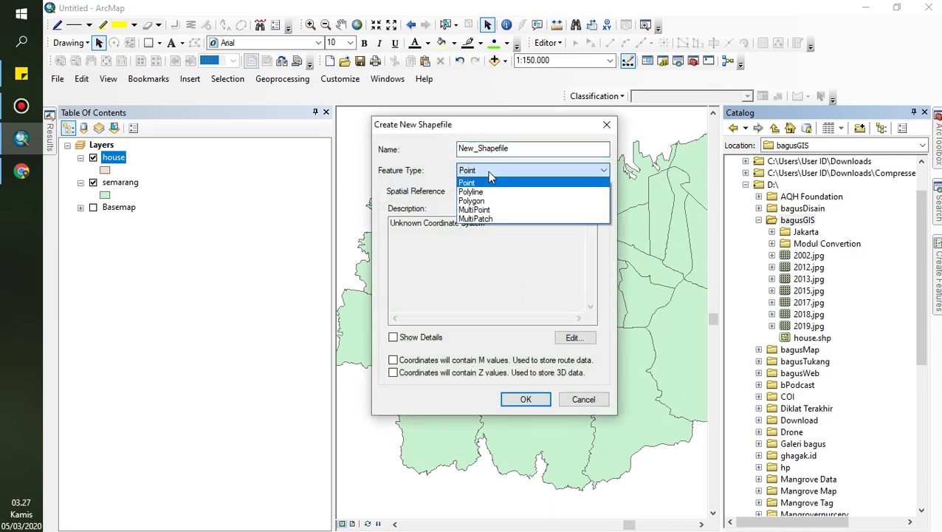
click(485, 184)
double_click(525, 144)
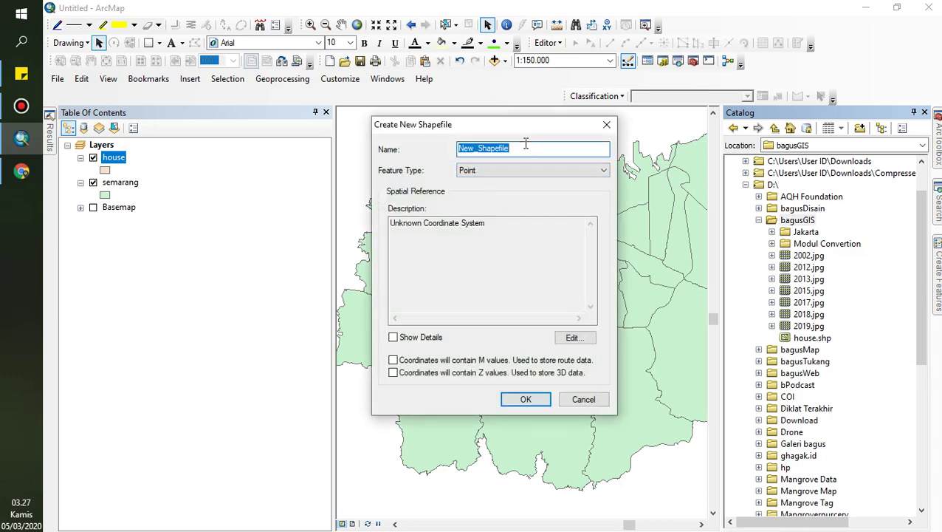
text(Trees)
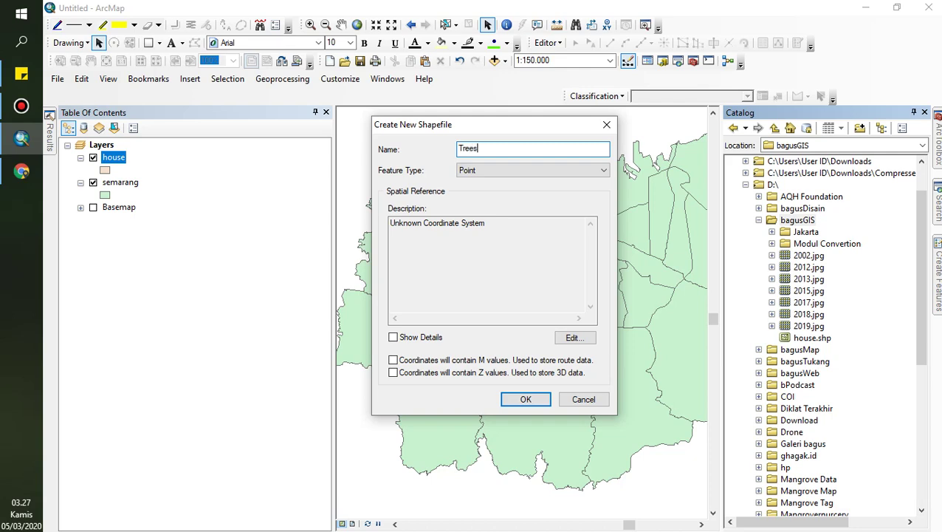
Step: Give Trees the WGS_1984_UTM_zone_49S coordinate system and create it
click(587, 339)
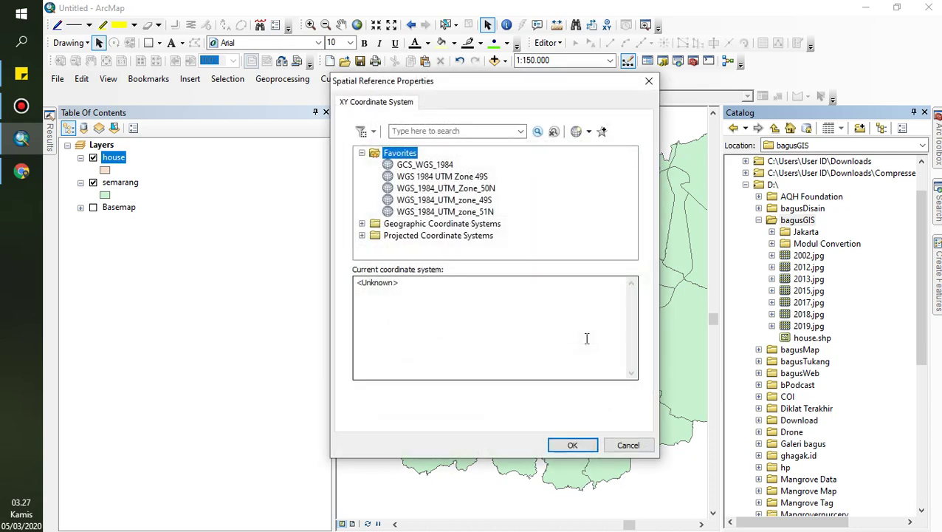
click(480, 200)
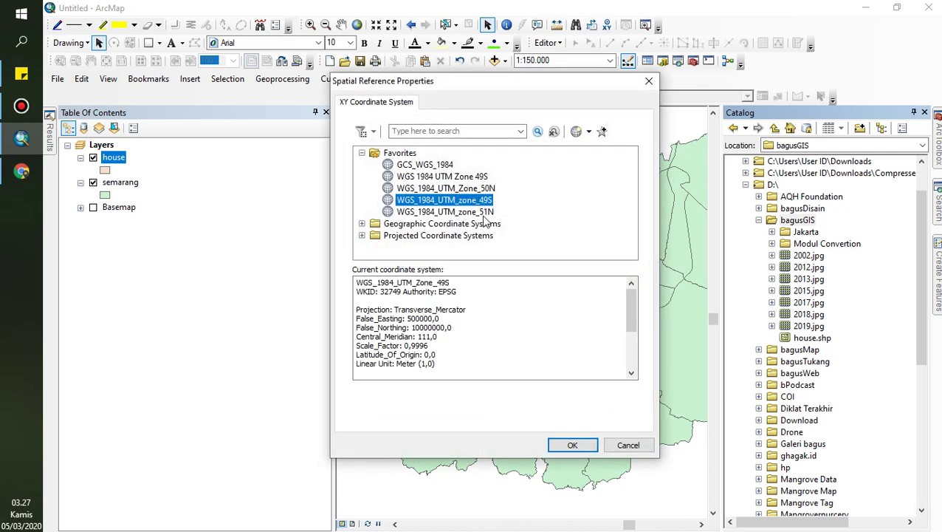
click(573, 445)
click(530, 402)
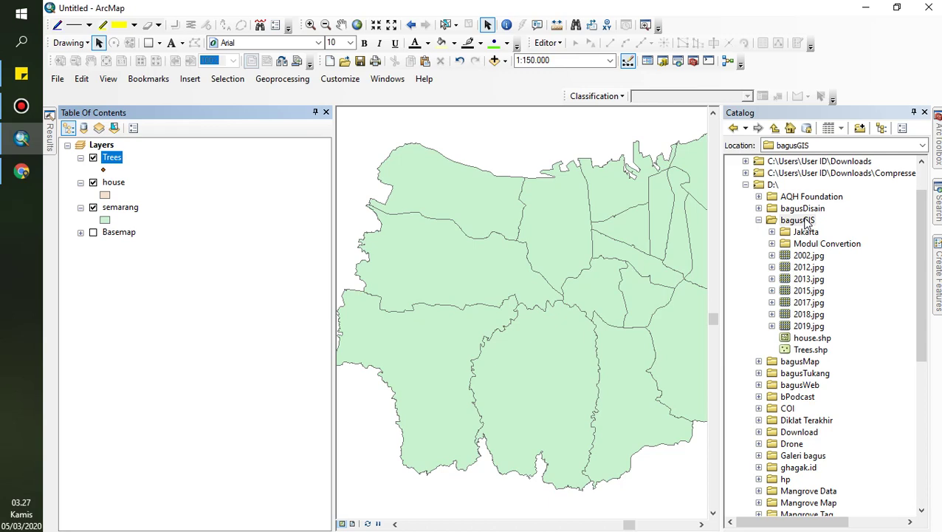
right_click(807, 223)
Step: Start a new Polyline shapefile in the bagusGIS folder
mouse_move(838, 304)
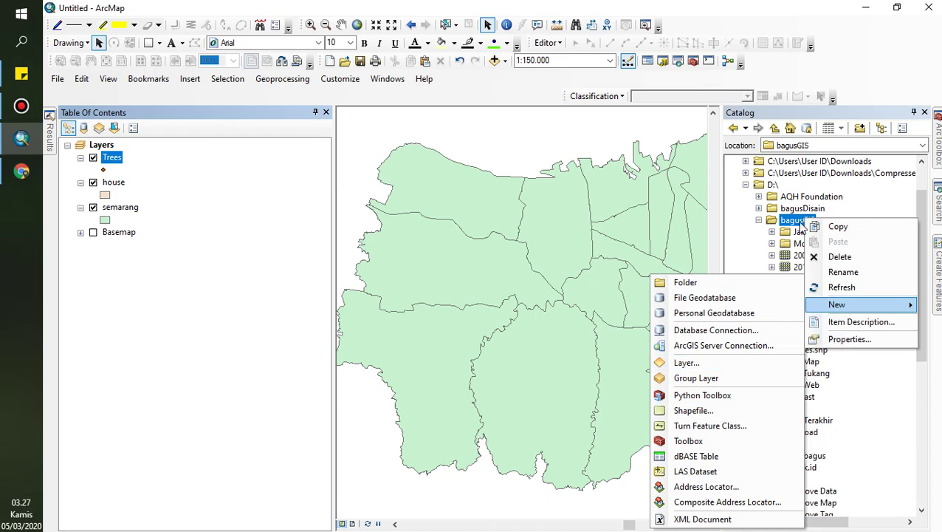
right_click(801, 221)
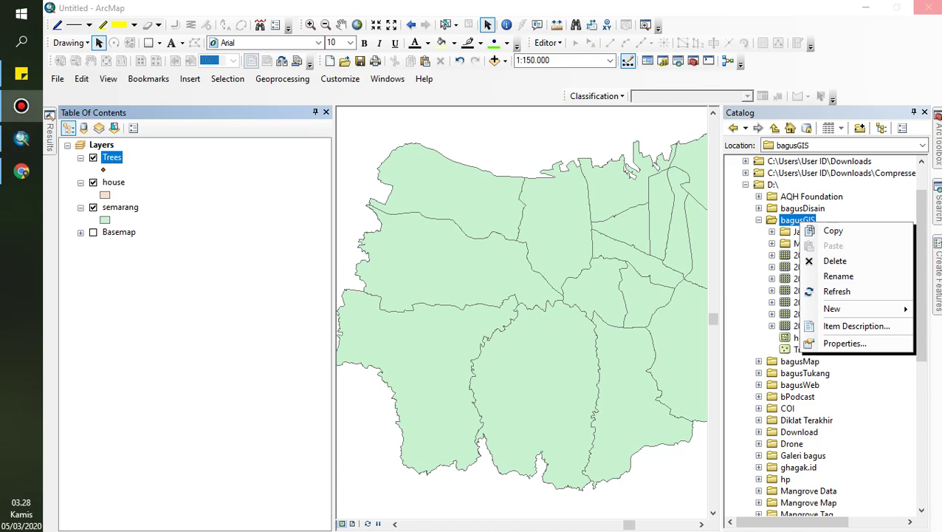
click(432, 196)
right_click(800, 223)
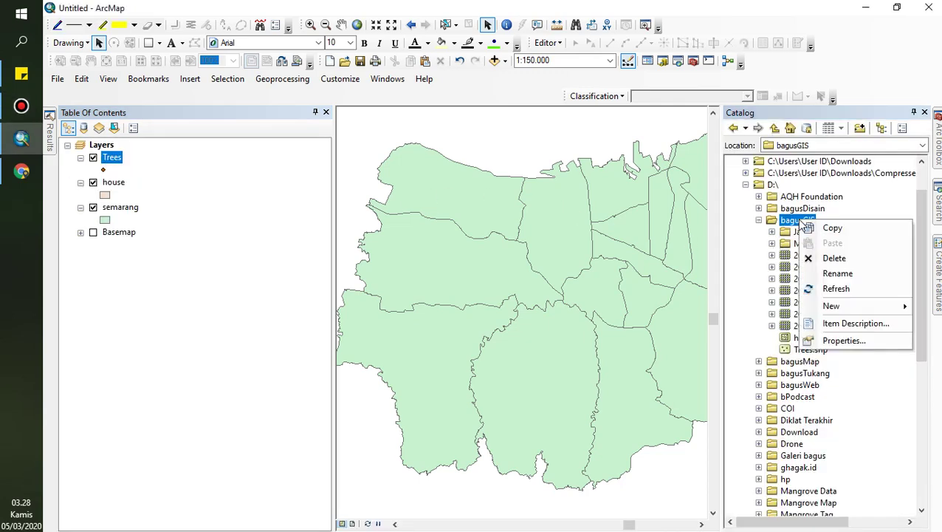
mouse_move(832, 313)
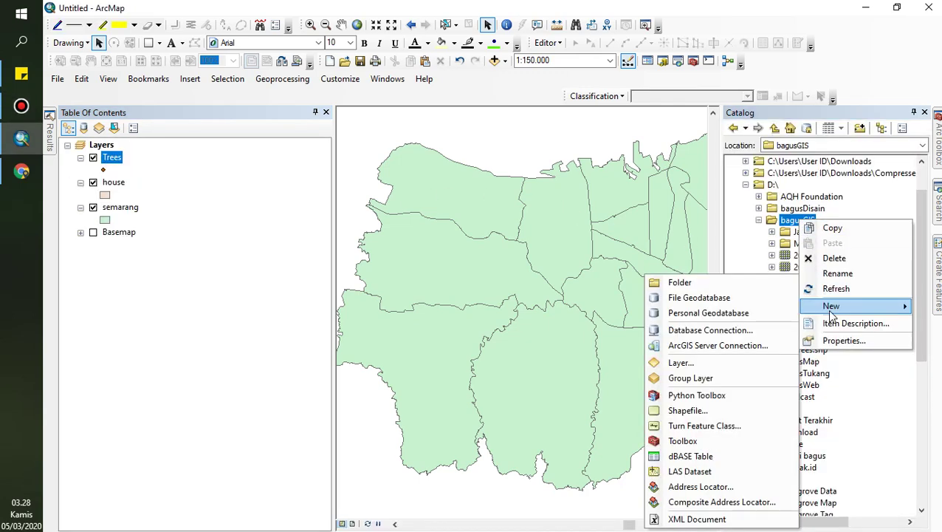
click(697, 410)
click(501, 174)
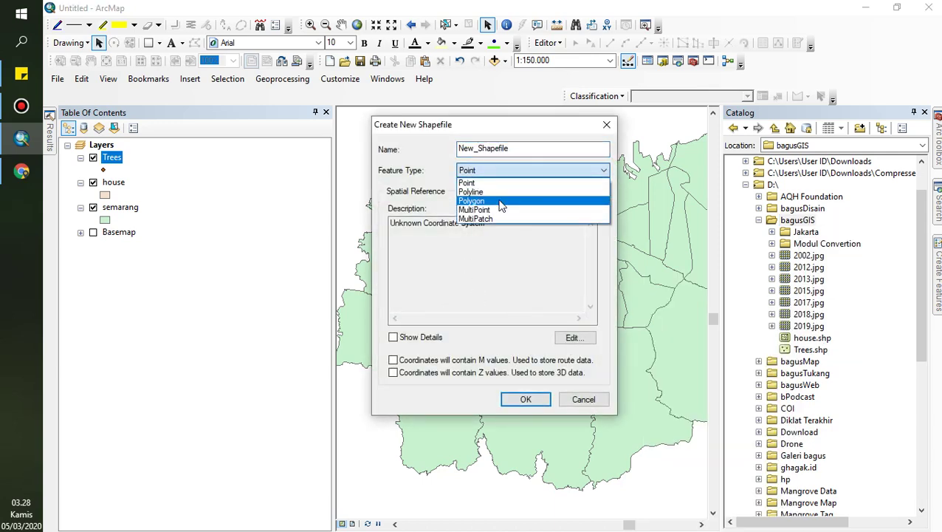
click(500, 194)
Step: Name it Road and set its coordinate system to WGS_1984_UTM_zone_49S
double_click(526, 148)
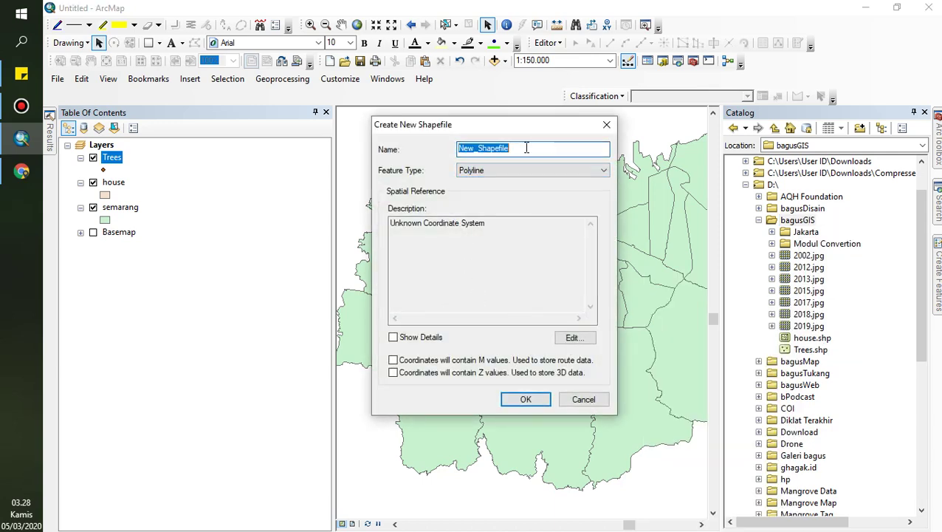
text(Road)
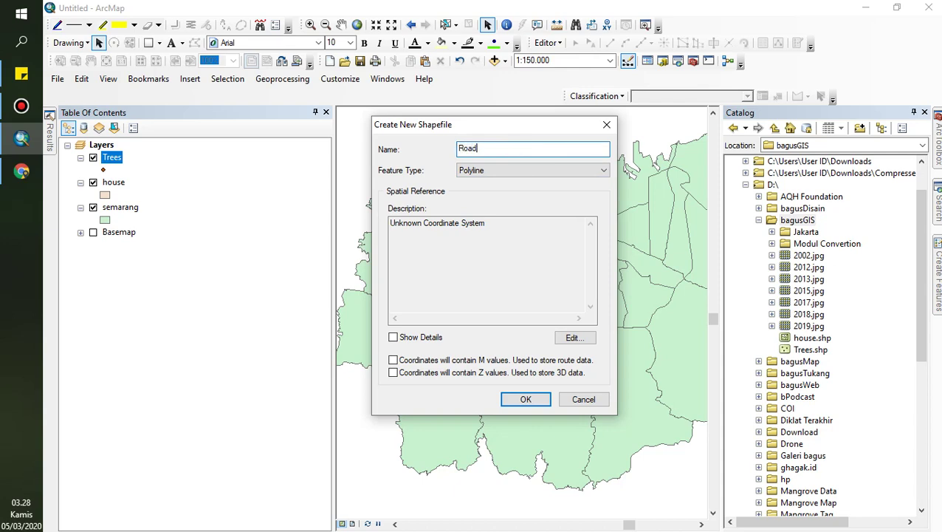
click(576, 337)
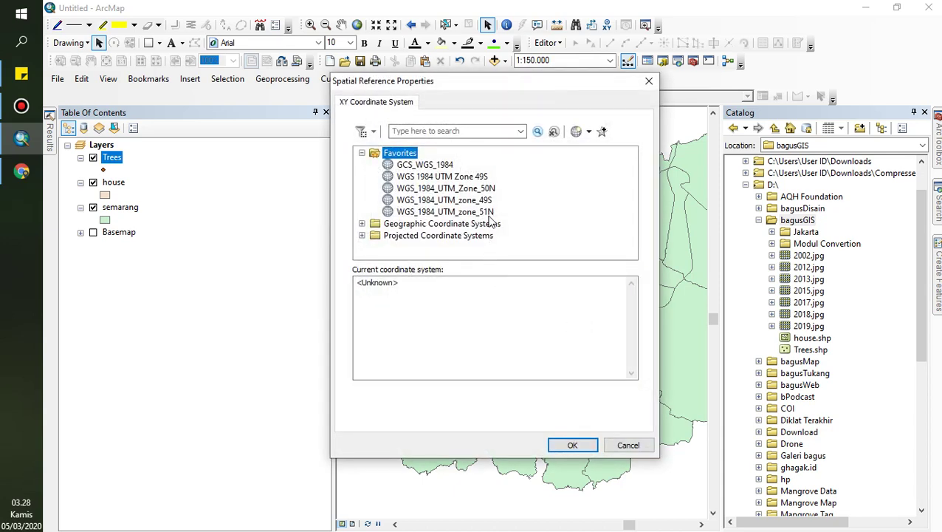
click(484, 200)
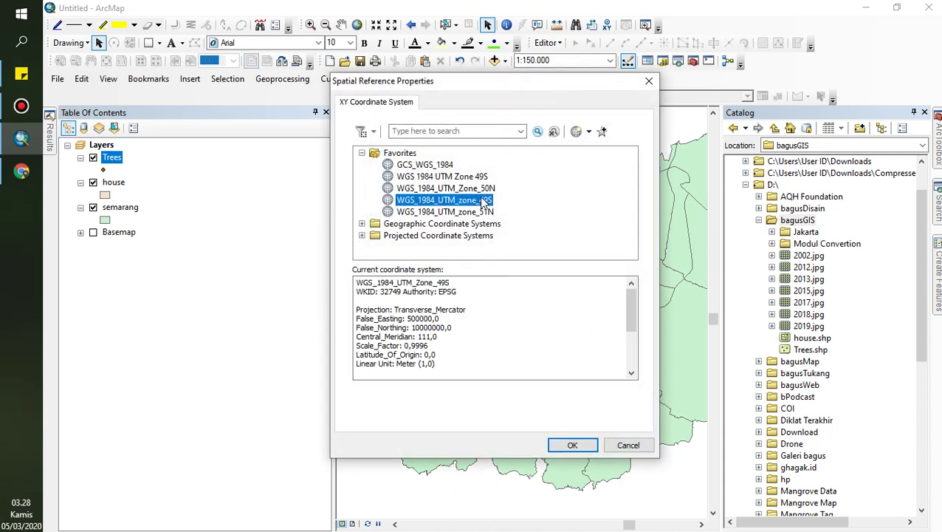
click(573, 448)
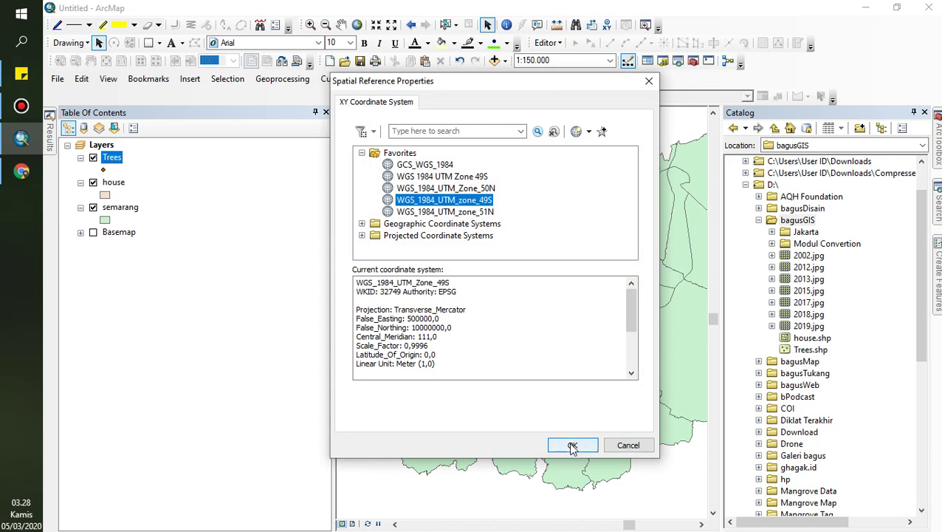
click(572, 447)
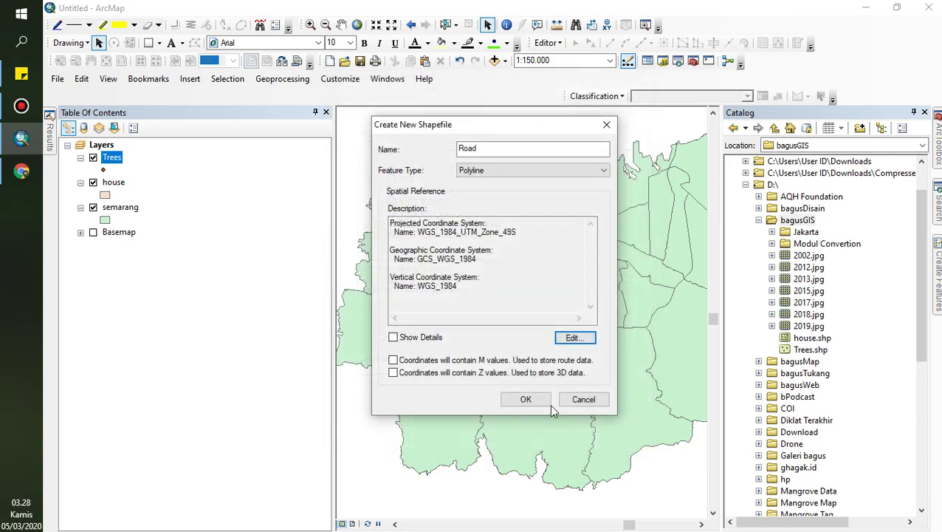
Step: Create the Road shapefile and zoom the map in to 1:3,000
click(545, 401)
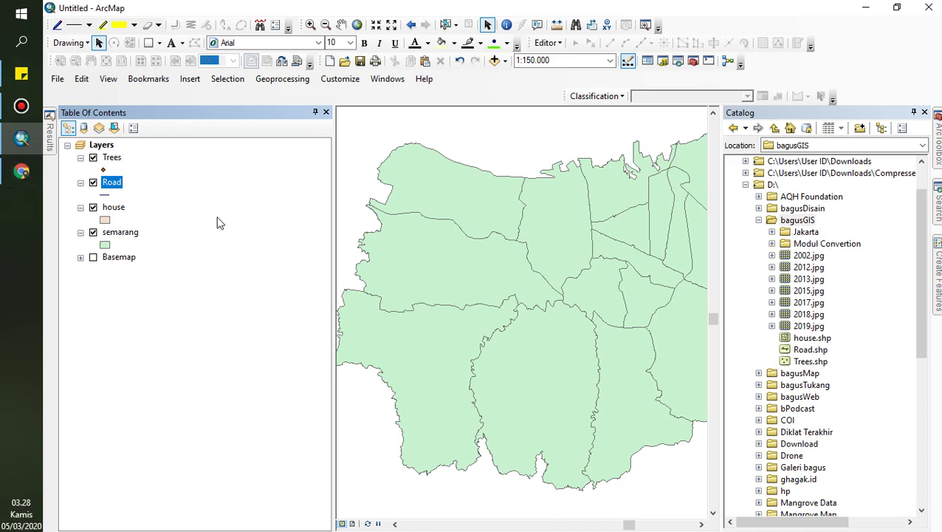
drag(582, 252, 457, 252)
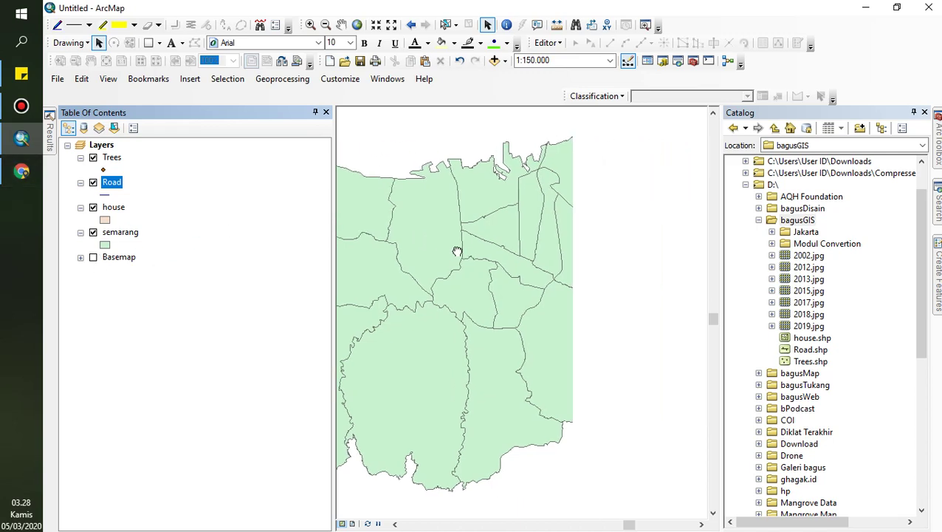
scroll(480, 233, up, 8)
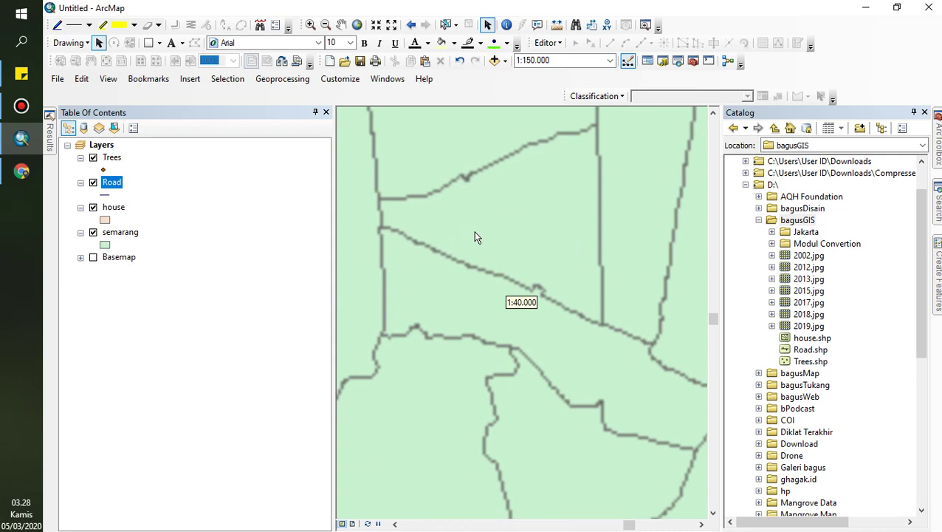
scroll(472, 219, up, 5)
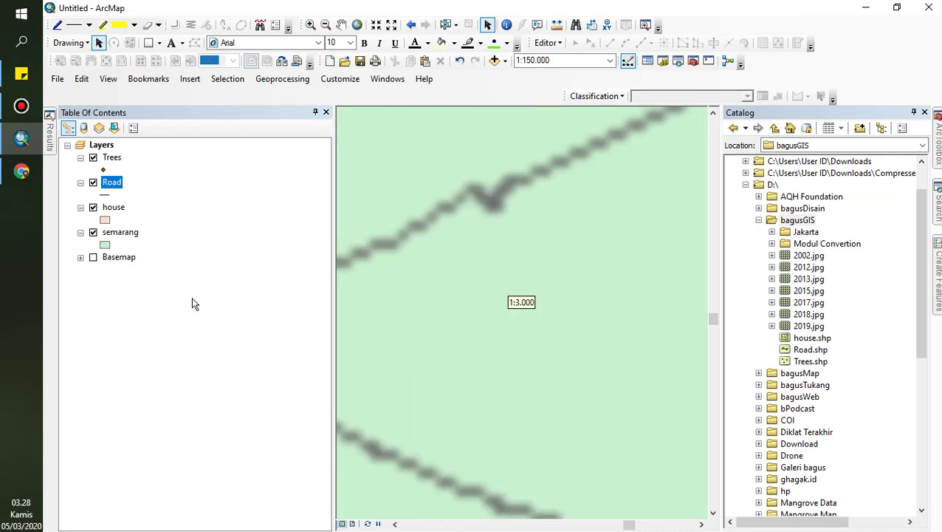
Step: Replace the green semarang districts with the satellite Basemap imagery
click(93, 232)
click(93, 257)
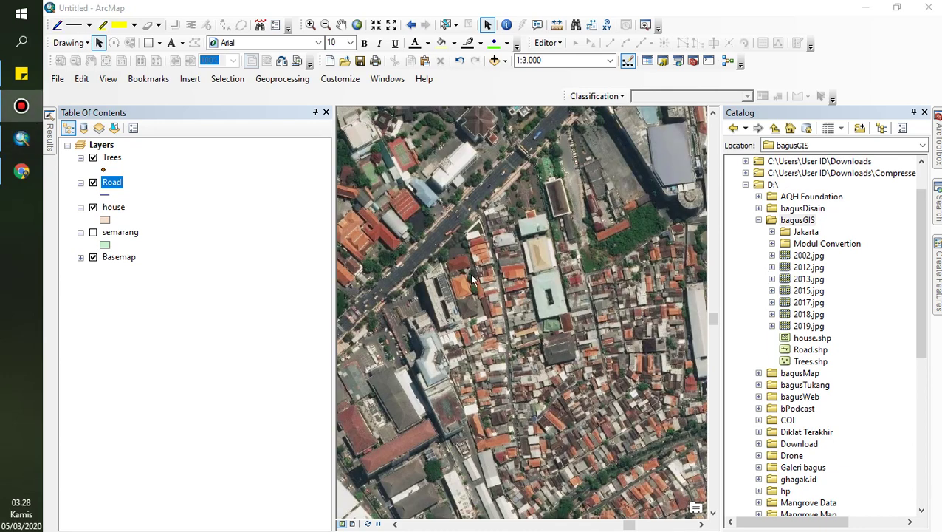
click(93, 232)
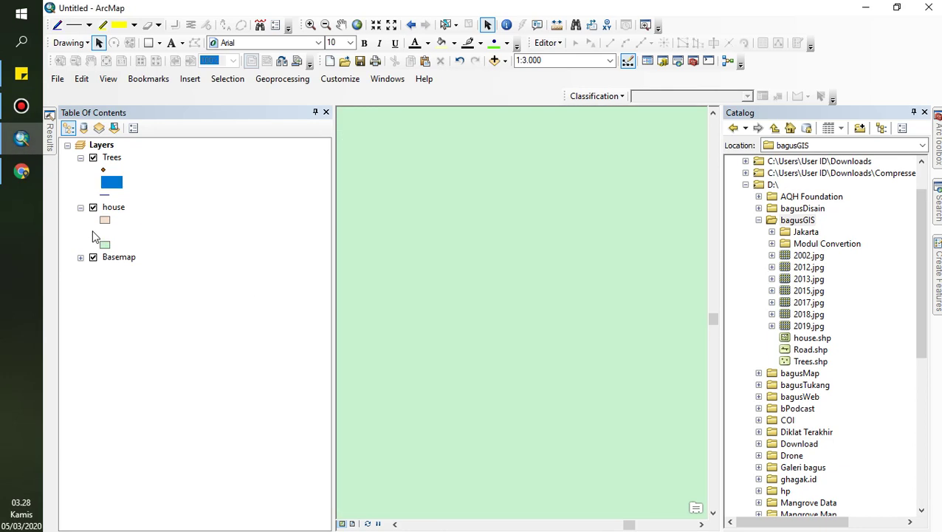
click(93, 232)
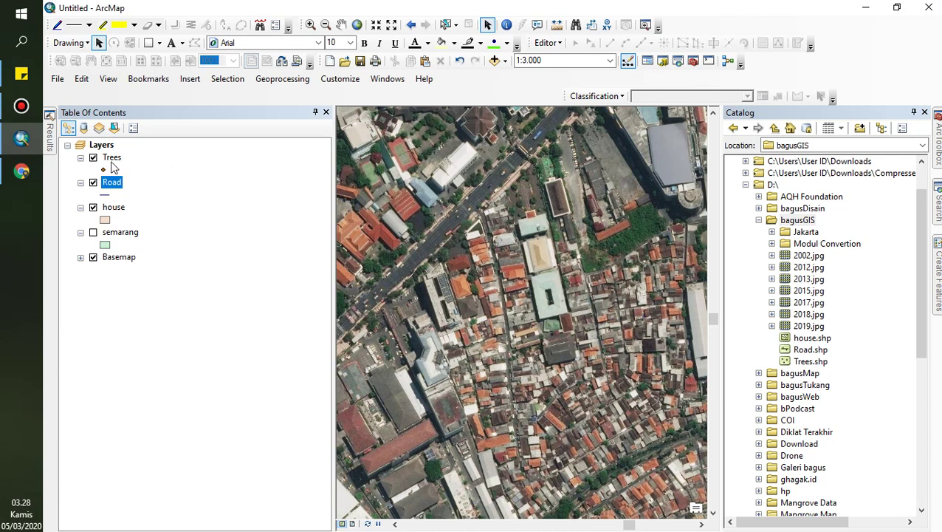
click(111, 160)
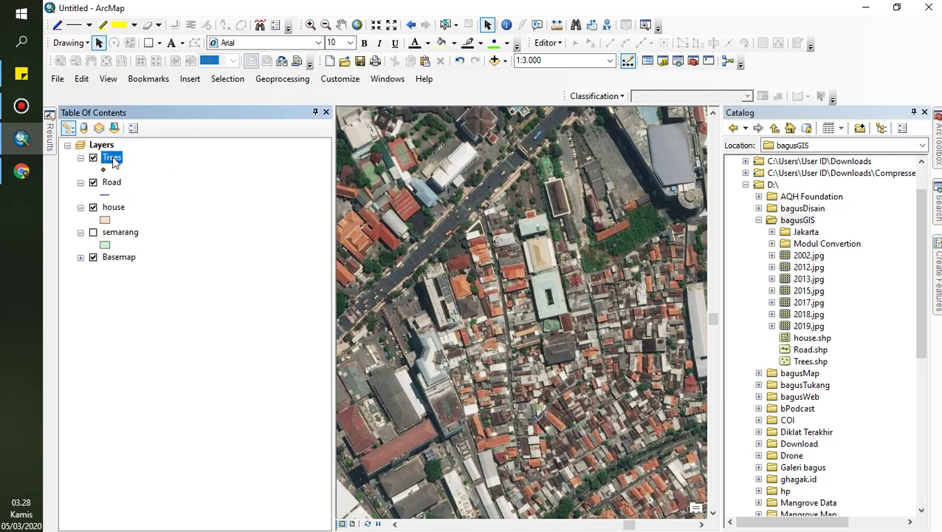
Step: Start an editing session on the Trees layer, continuing past spatial reference warnings
right_click(115, 161)
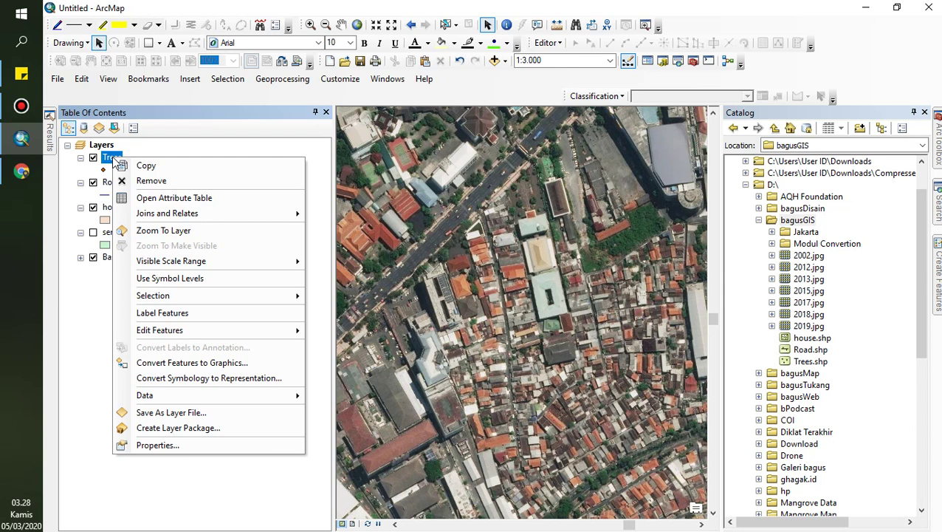
mouse_move(201, 330)
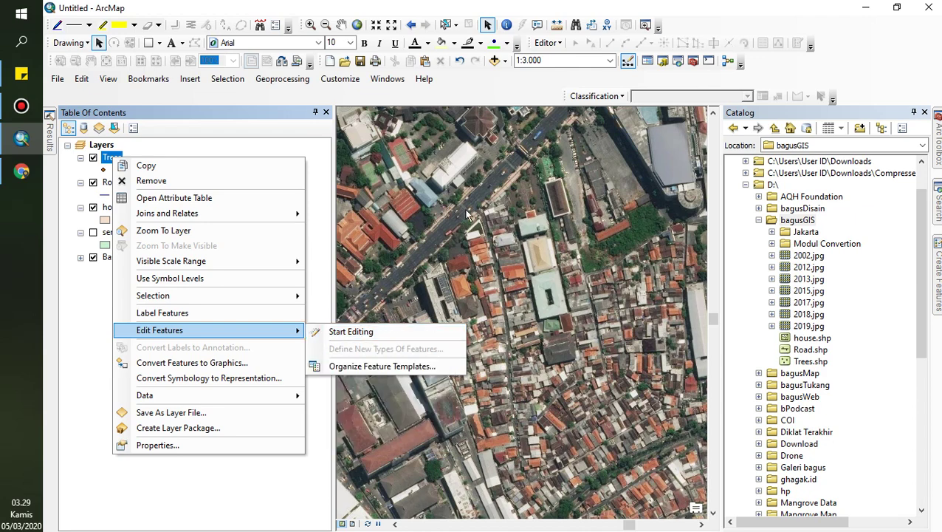
click(548, 43)
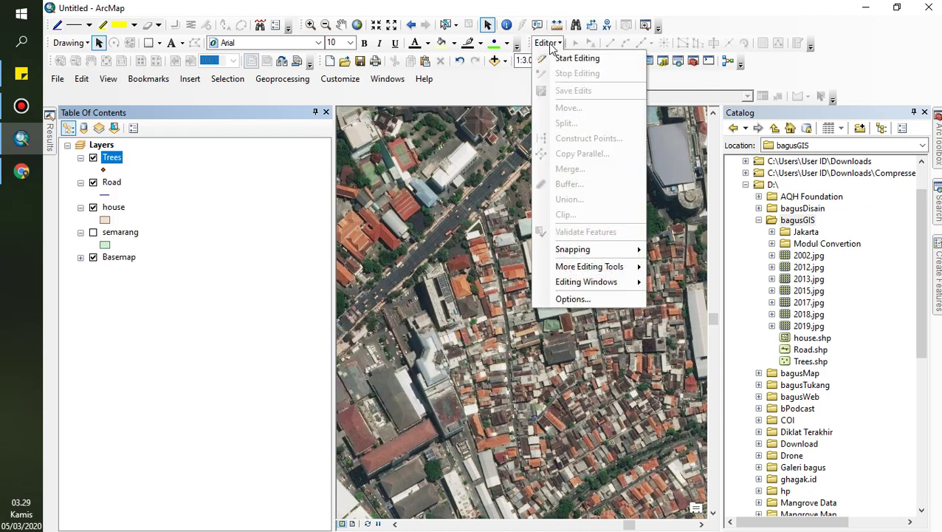
click(117, 158)
right_click(116, 159)
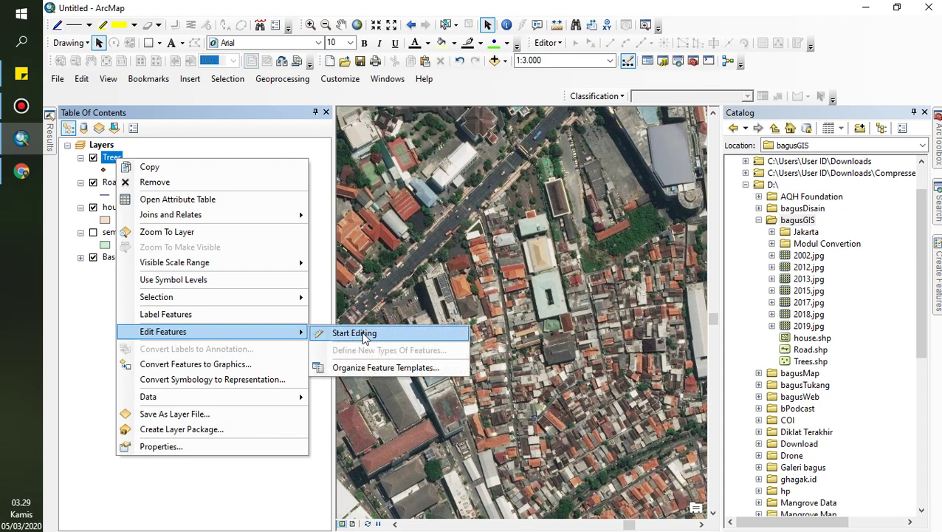
click(354, 333)
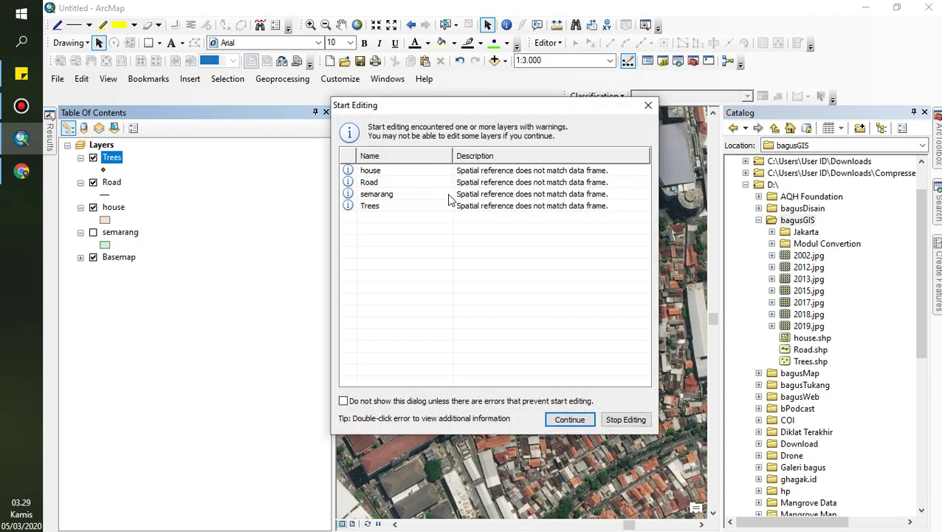
click(566, 413)
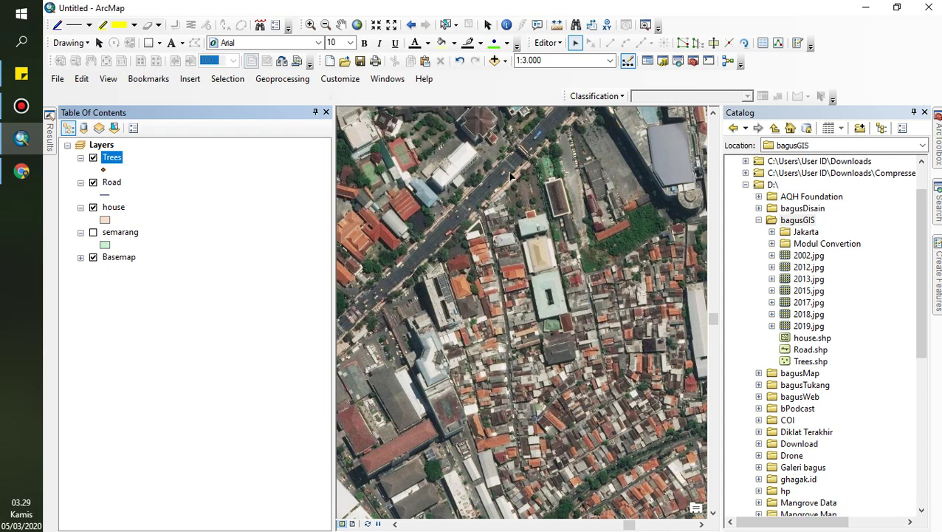
Step: Place three tree points on the imagery using the Trees template
click(937, 266)
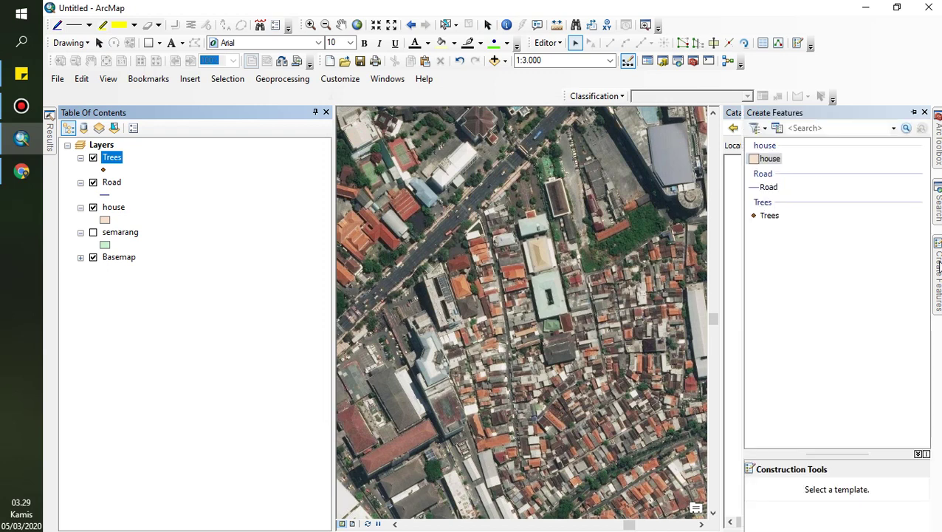
click(769, 215)
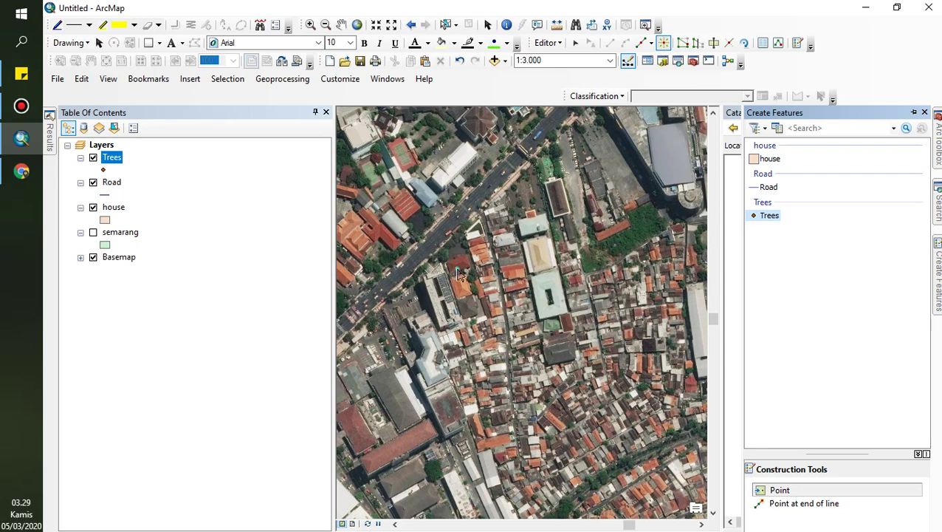
scroll(458, 275, down, 3)
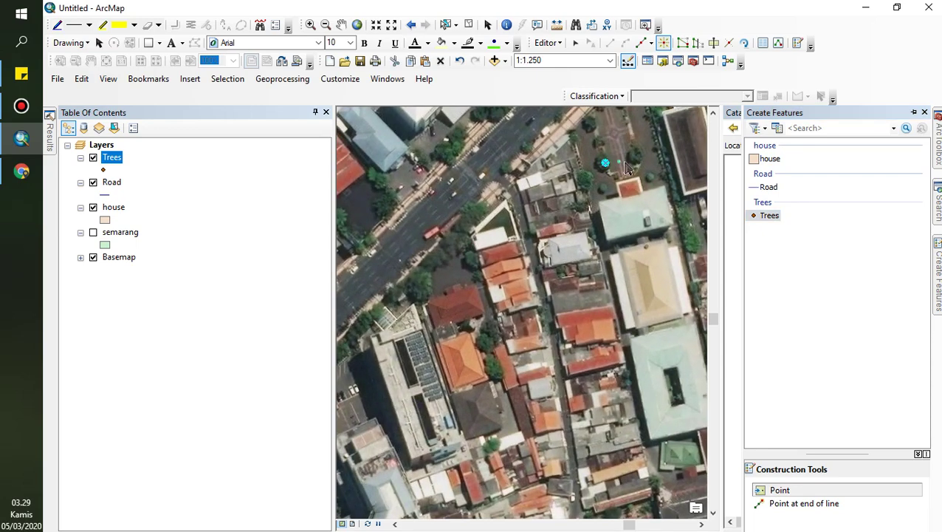
click(604, 162)
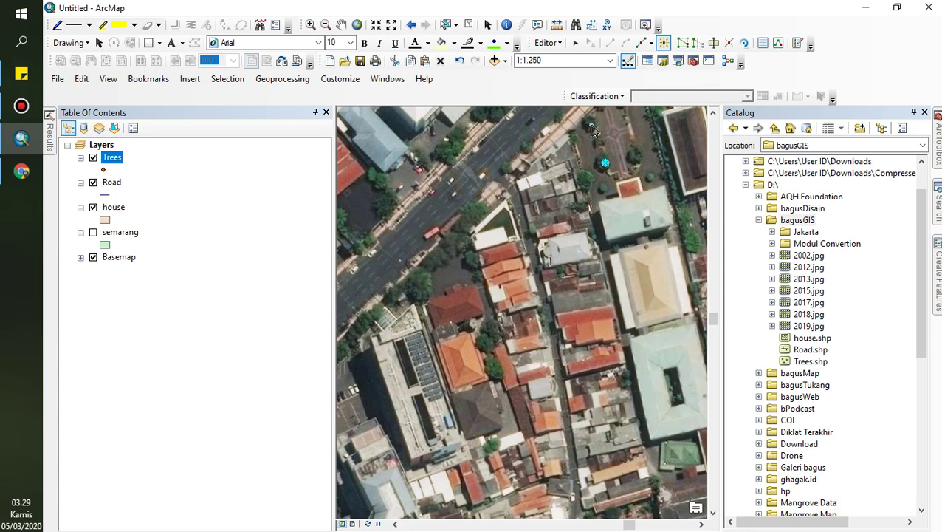
click(527, 146)
click(473, 262)
Step: Save the tree edits and stop editing
click(546, 43)
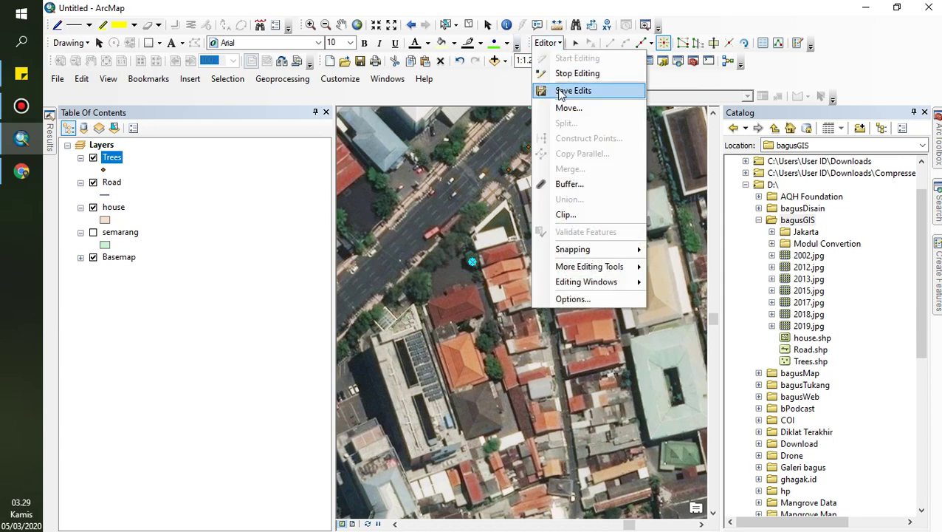
click(559, 91)
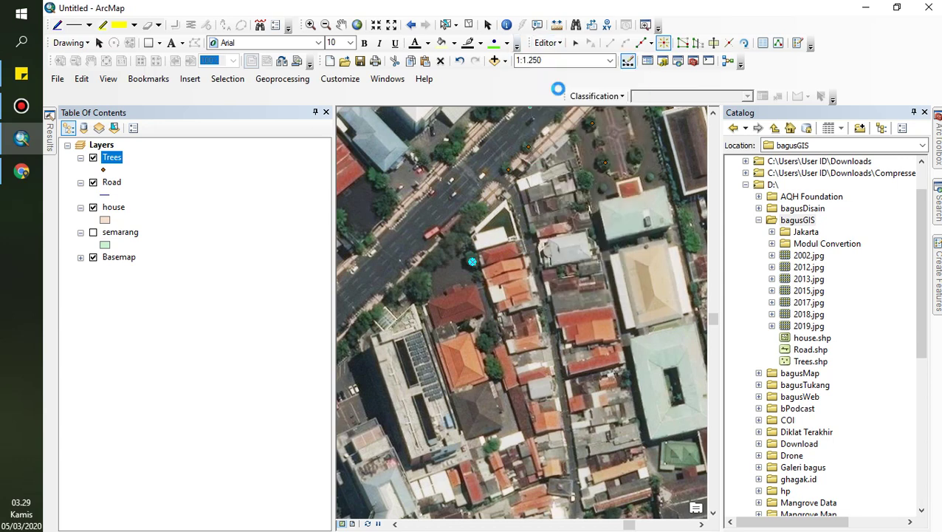
click(547, 43)
click(555, 74)
click(109, 183)
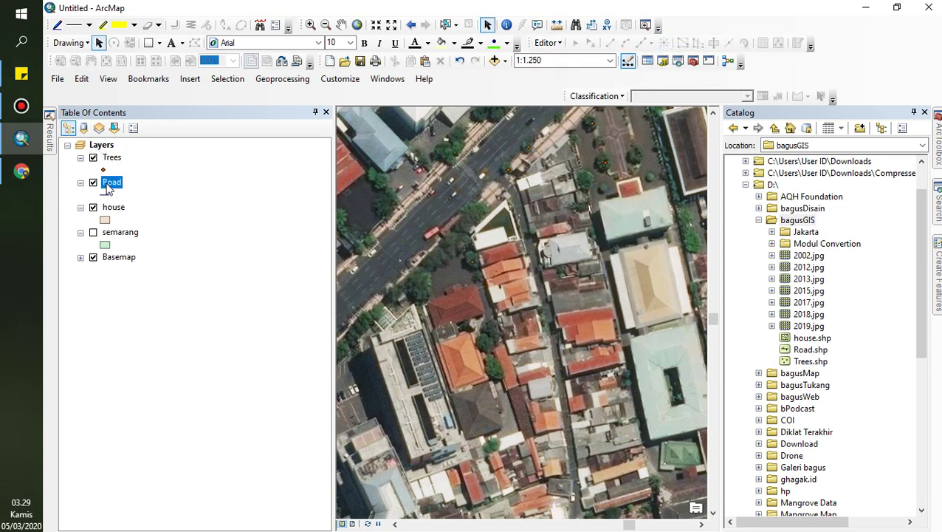
Step: Start editing the Road layer and choose the Road feature template
right_click(107, 185)
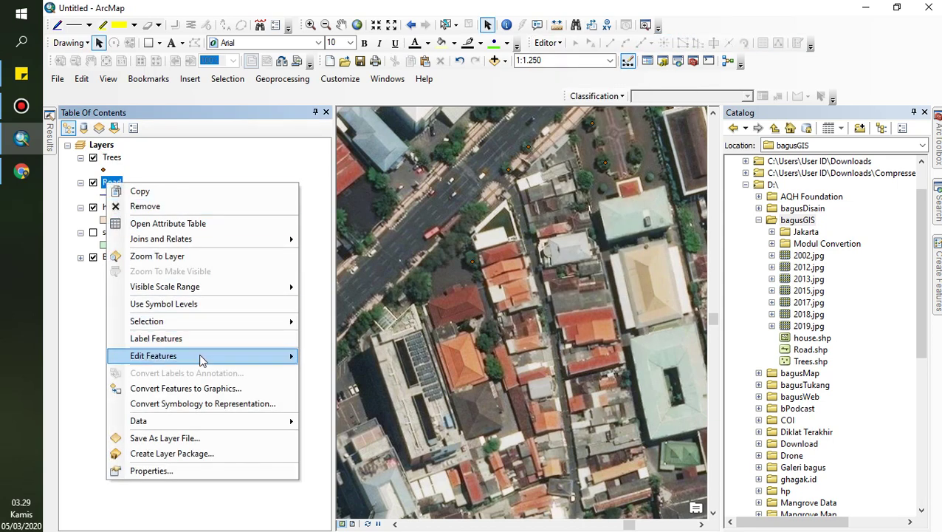
mouse_move(201, 359)
click(338, 358)
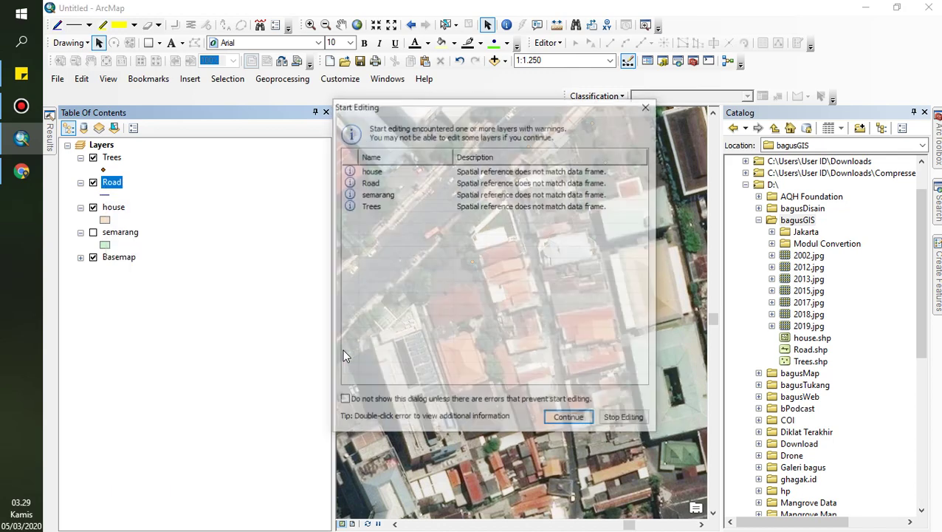
click(570, 419)
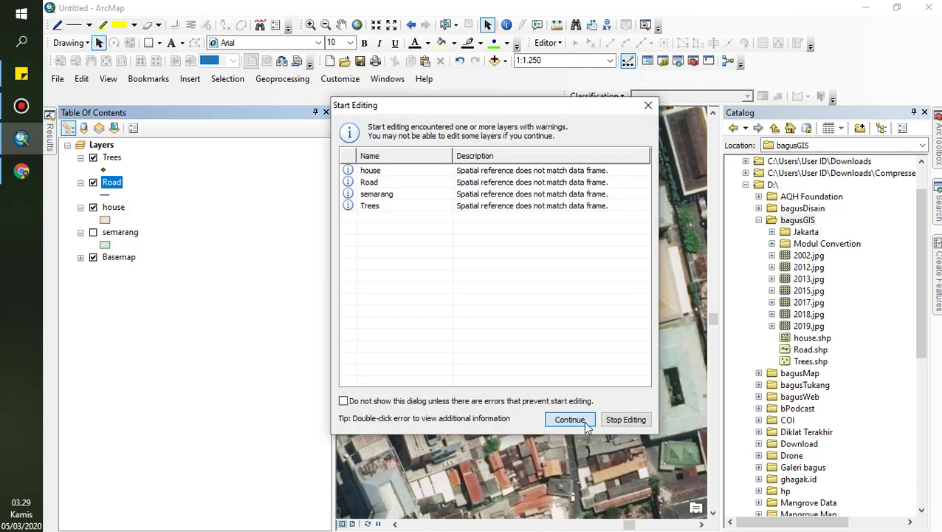
click(936, 262)
click(773, 188)
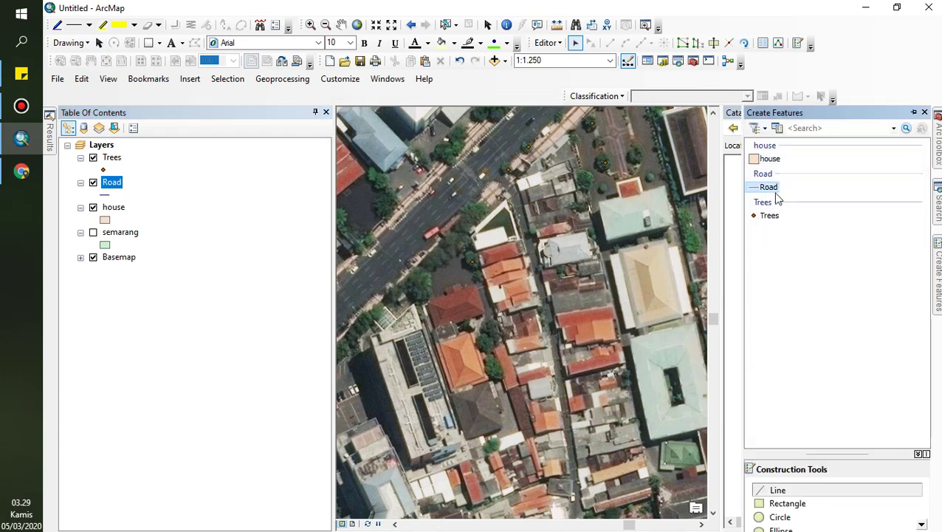
Step: Draw two road lines along the edges of the main street
click(542, 115)
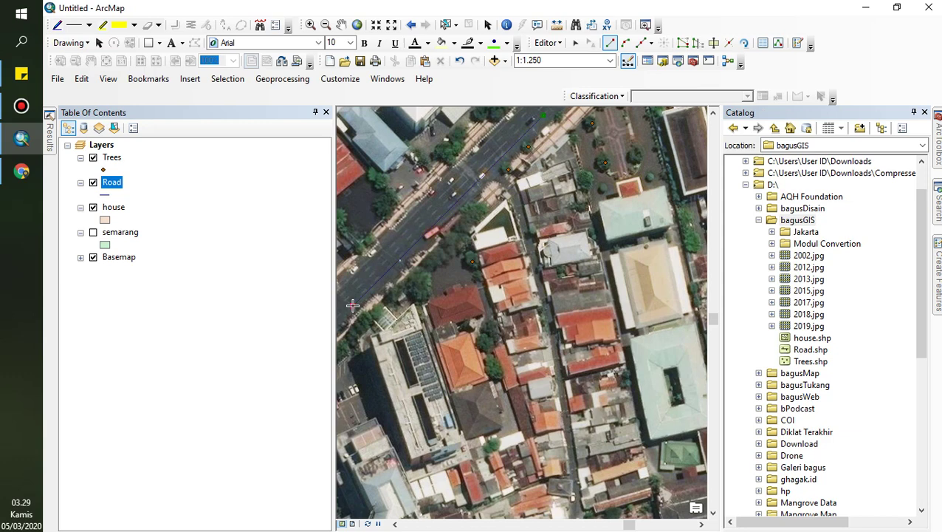
double_click(352, 305)
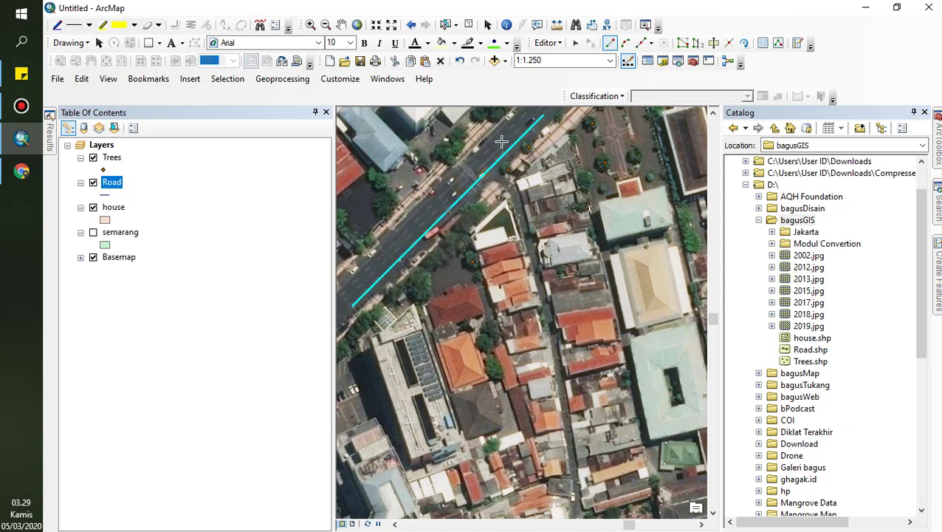
click(523, 112)
click(481, 150)
click(416, 221)
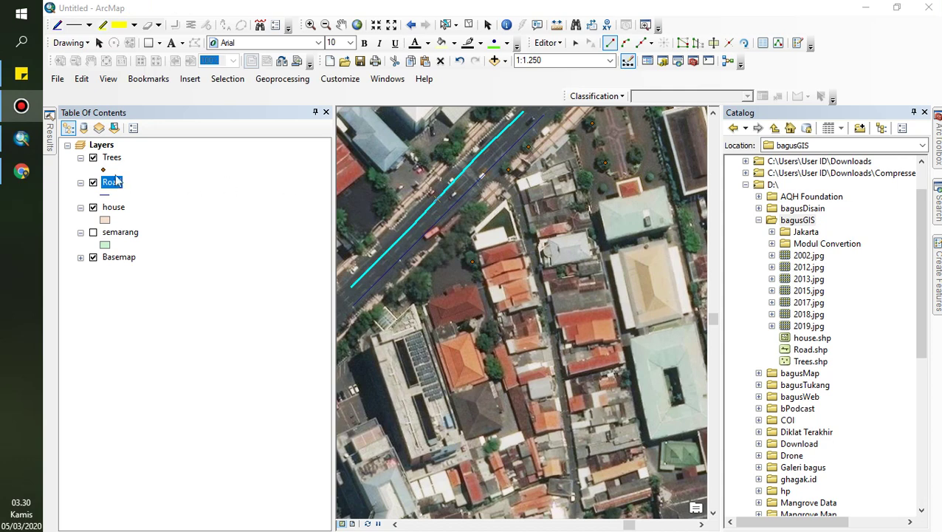
Step: Save the road edits and stop editing
click(110, 212)
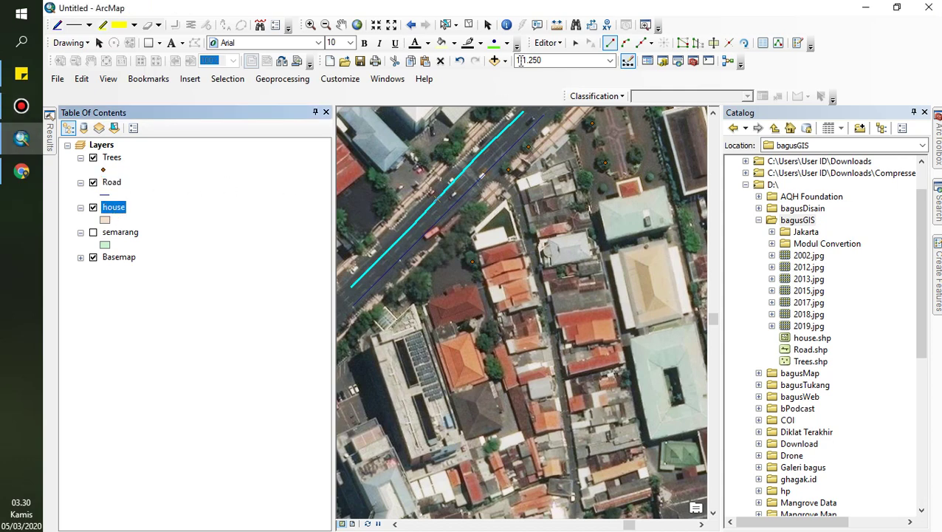
click(547, 42)
click(547, 90)
click(548, 42)
click(565, 74)
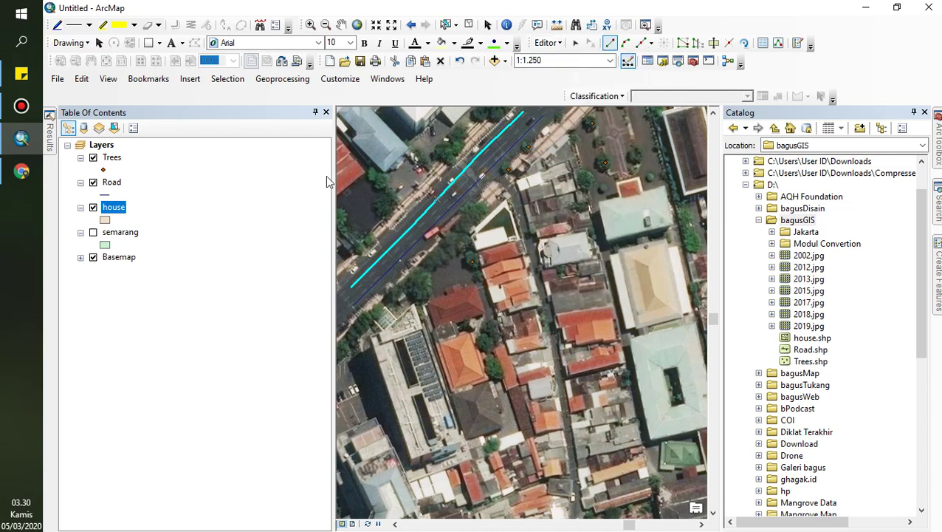
Step: Start an editing session on the house layer, continuing past the warnings
right_click(126, 213)
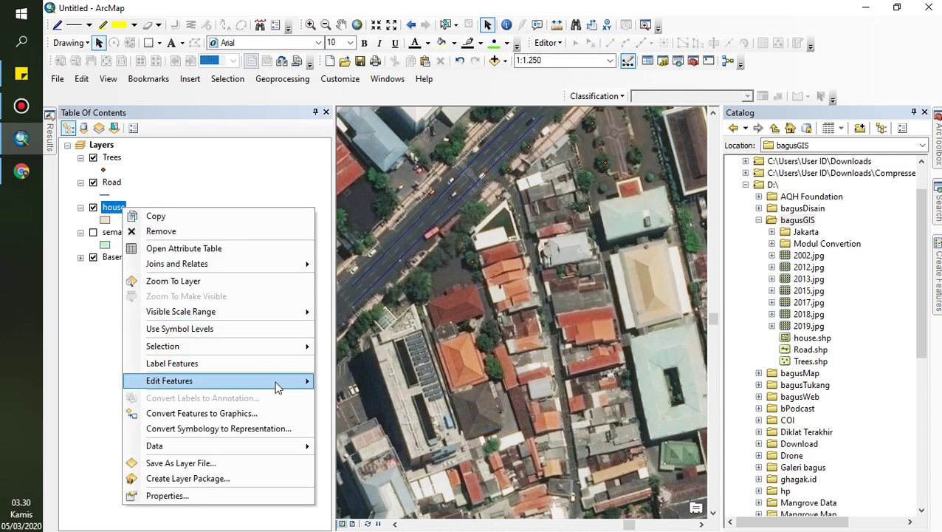
mouse_move(275, 388)
click(347, 380)
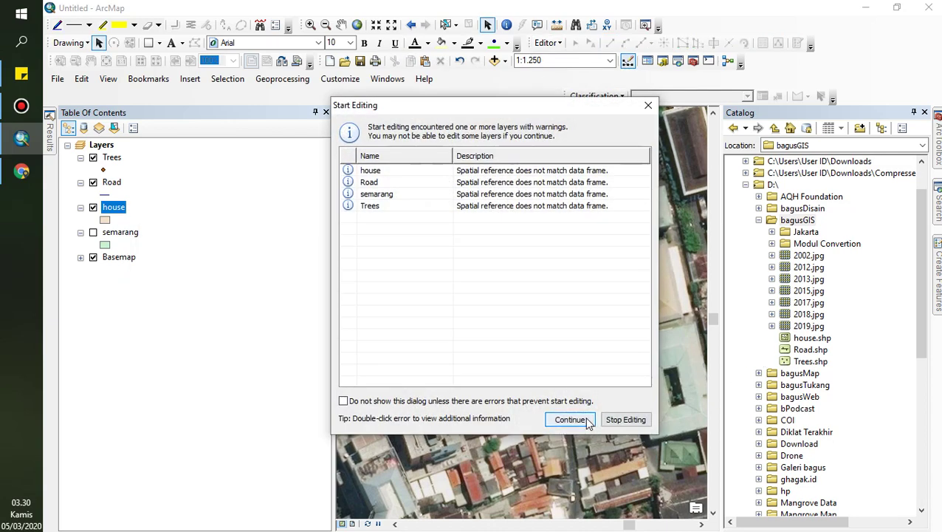
click(572, 419)
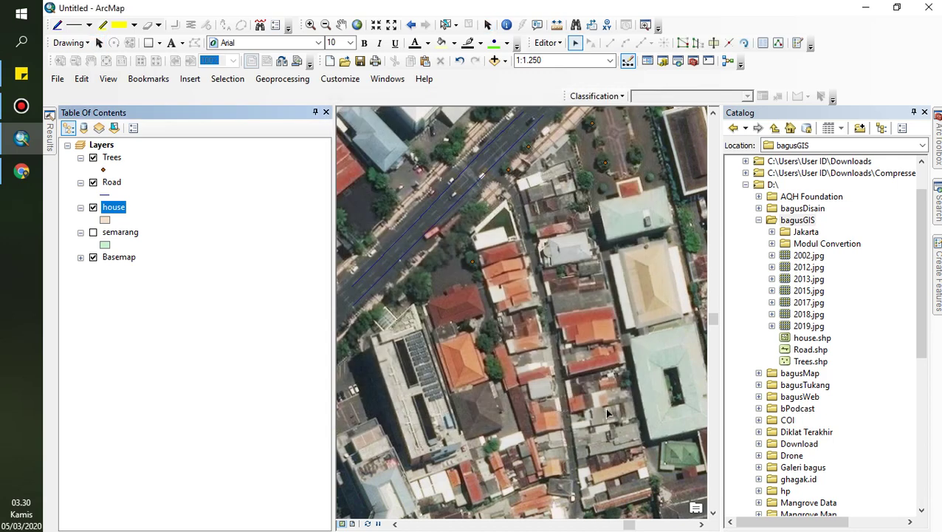
Step: Set the house symbol to No Color fill with a red outline of width 1
click(106, 221)
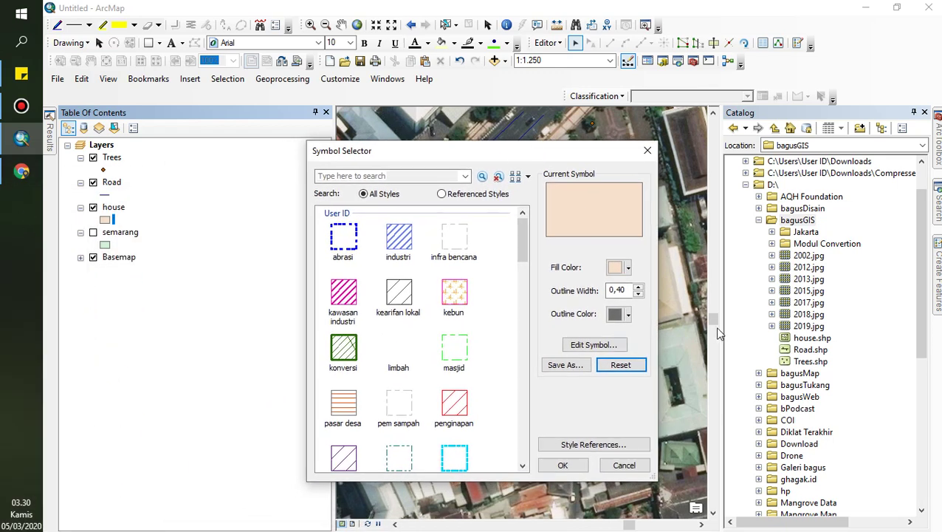
click(628, 268)
click(637, 290)
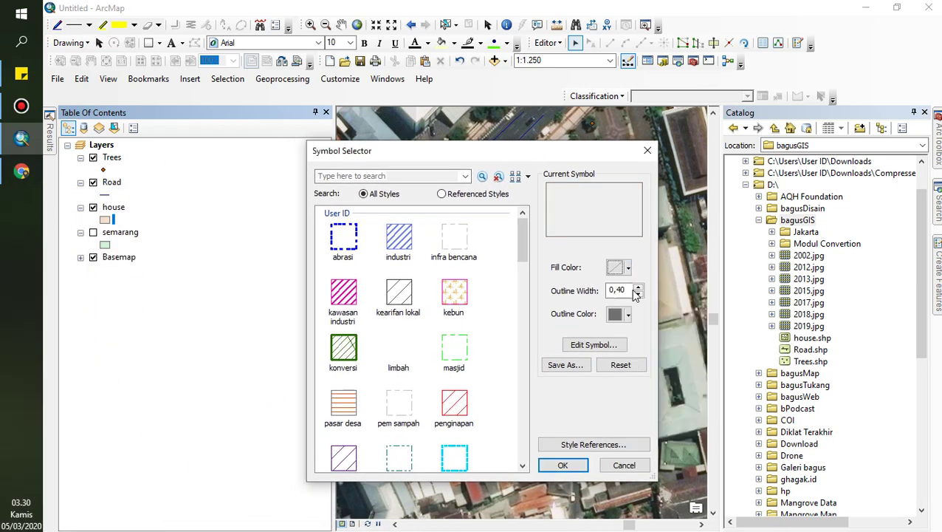
click(628, 314)
click(625, 364)
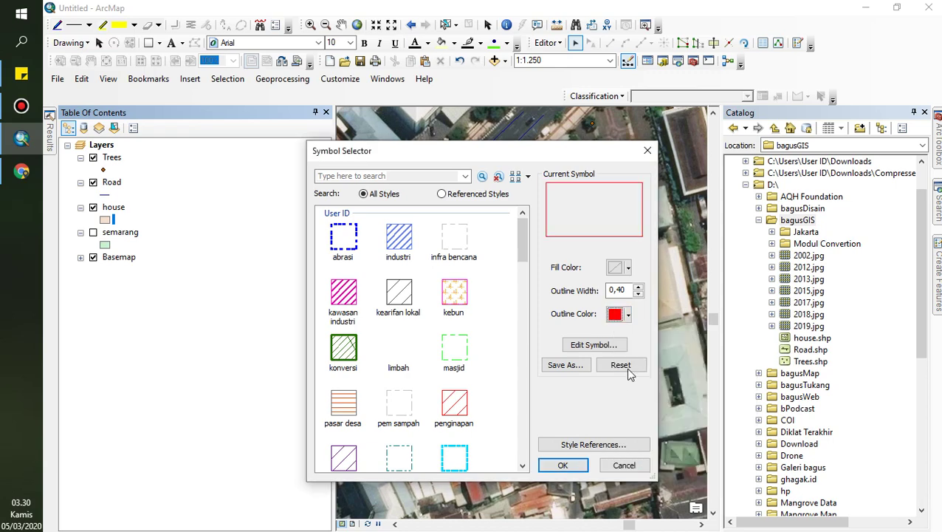
click(637, 286)
click(564, 464)
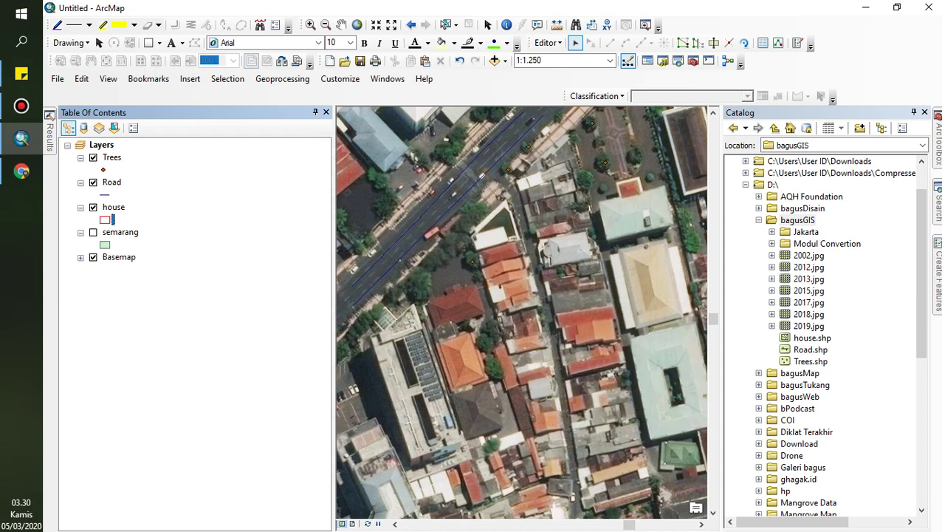
click(937, 275)
Step: Choose the house template and outline the first house beside the street
click(768, 158)
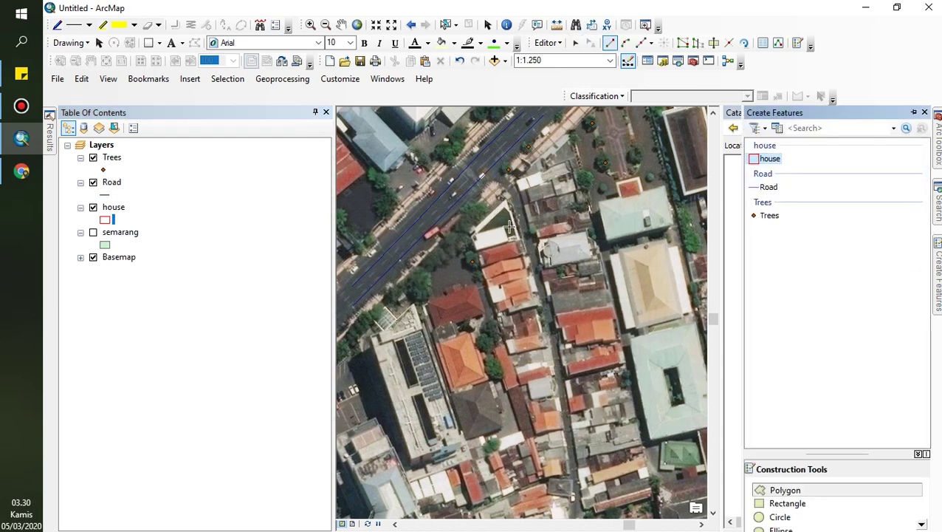
click(479, 254)
click(519, 240)
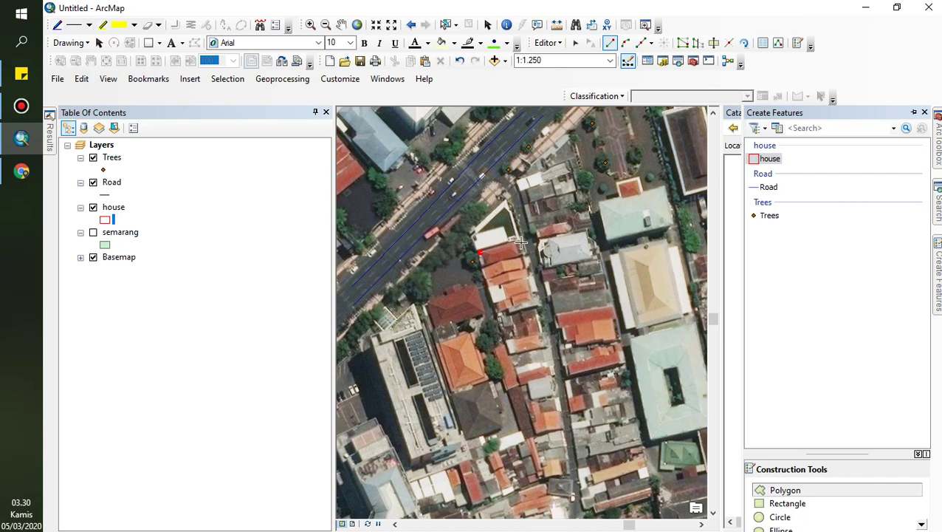
click(524, 257)
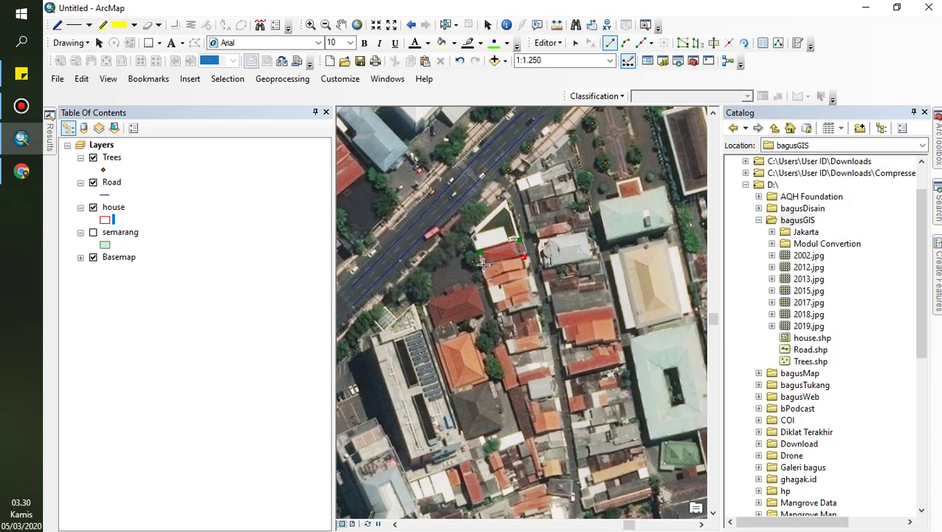
double_click(483, 262)
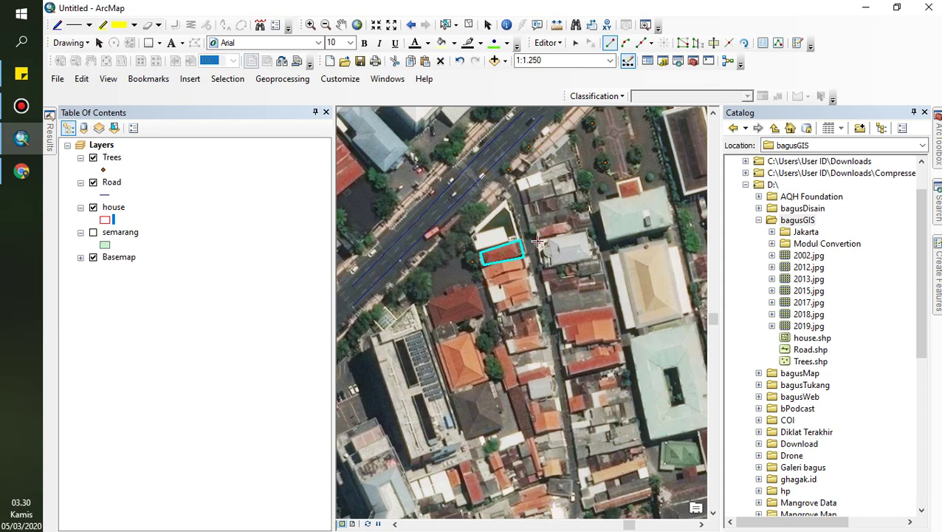
Step: Outline the grey-roofed building and the red-roofed house below as polygons
click(537, 240)
click(588, 231)
click(601, 257)
click(551, 265)
double_click(541, 264)
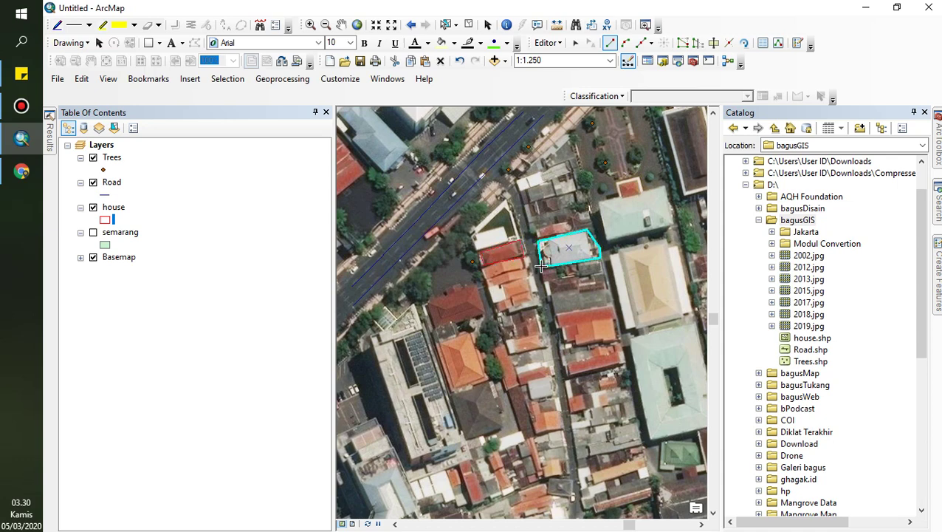
click(428, 301)
click(478, 283)
click(488, 317)
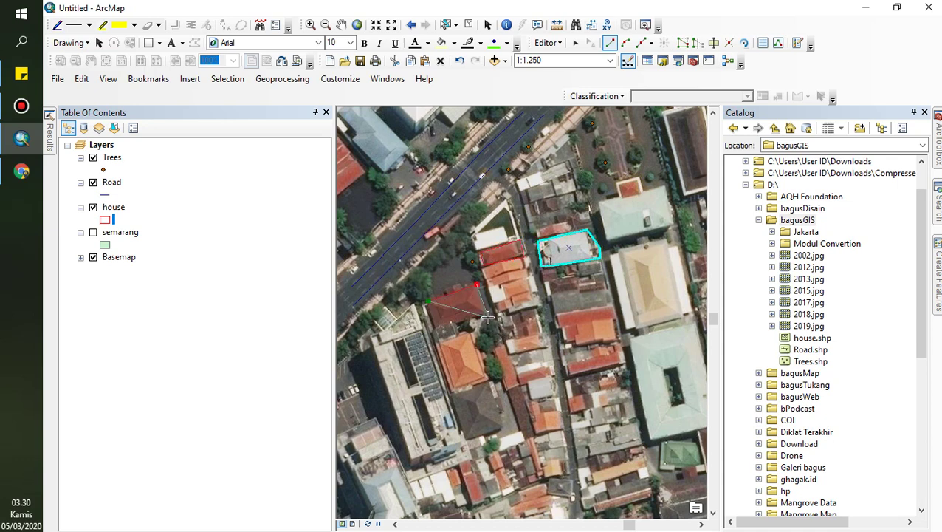
double_click(438, 328)
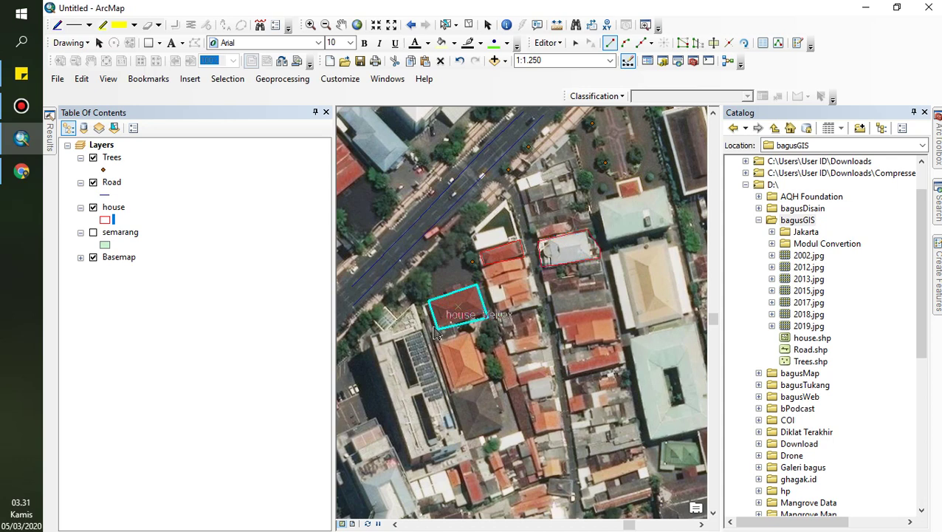
Step: Save the house edits and stop editing
click(559, 44)
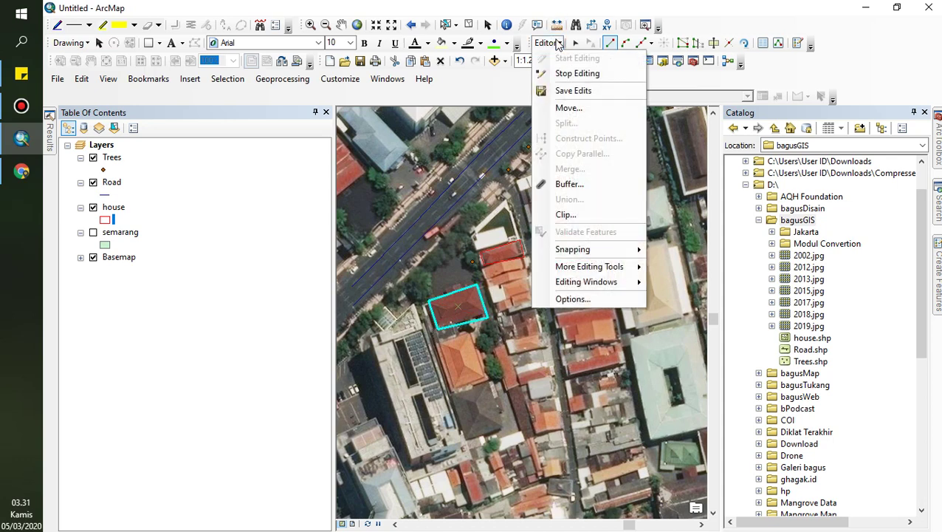
click(564, 90)
click(546, 43)
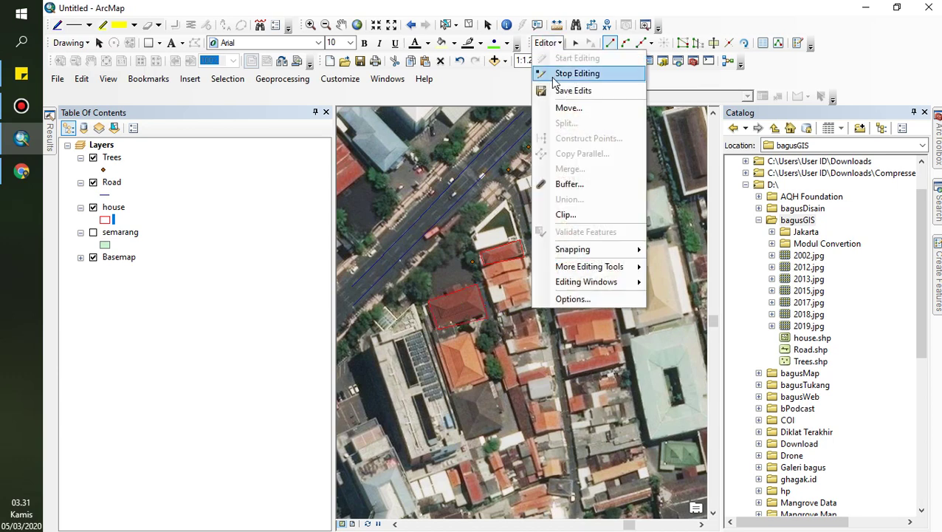
click(576, 74)
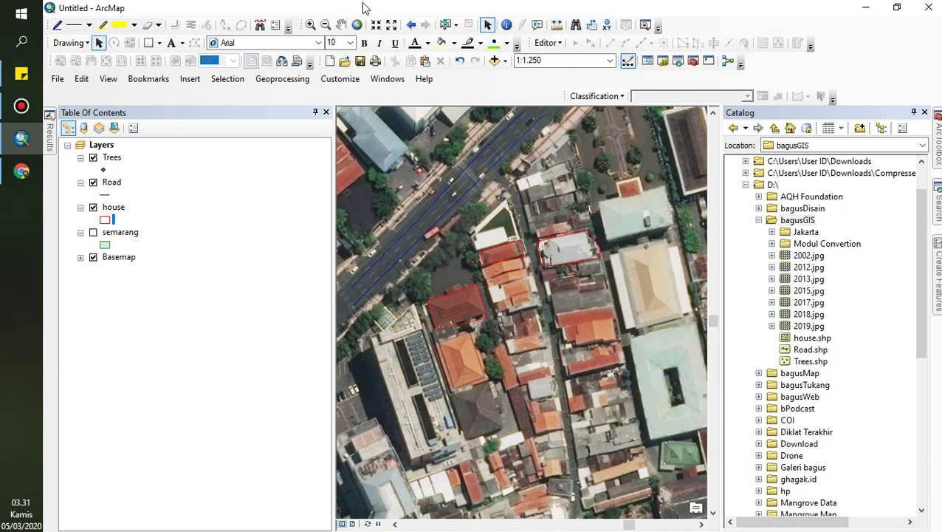